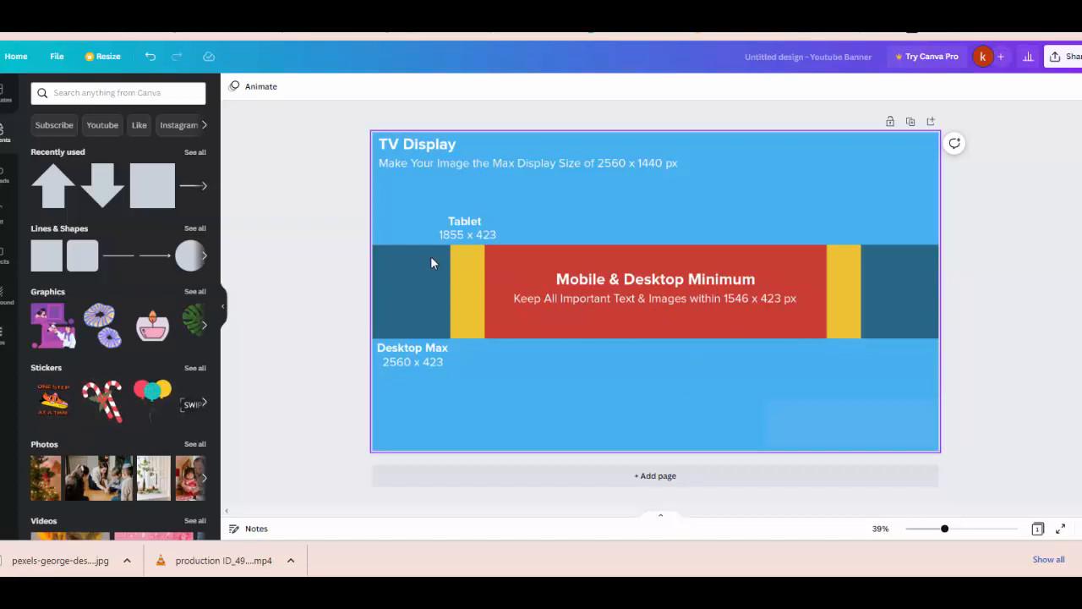
Step: Add a yellow square, anchor it top-left and stretch it to 2560 x 1440
click(161, 185)
click(769, 296)
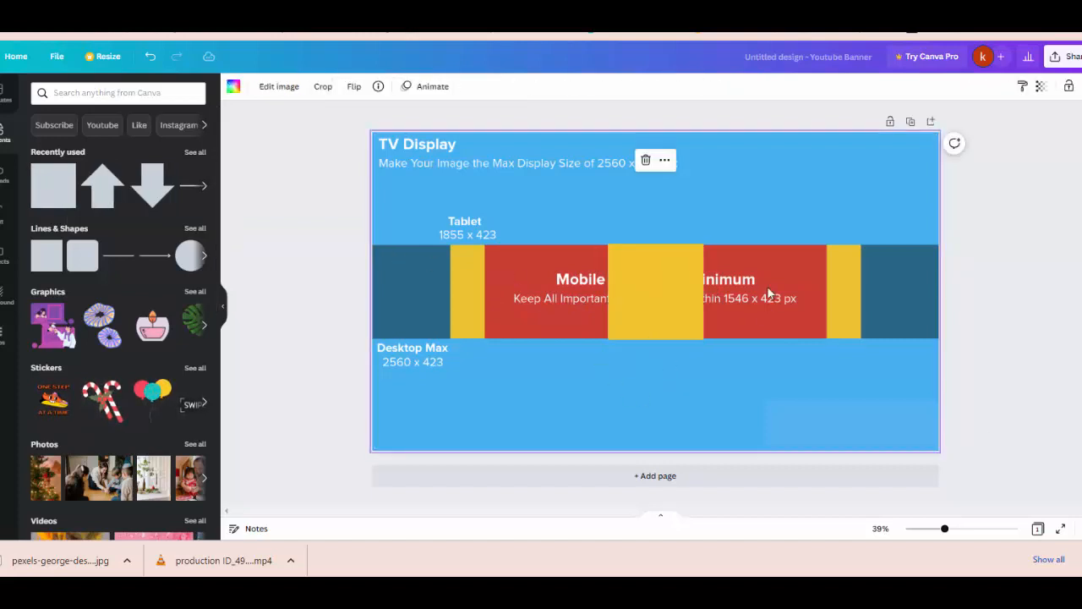
click(698, 294)
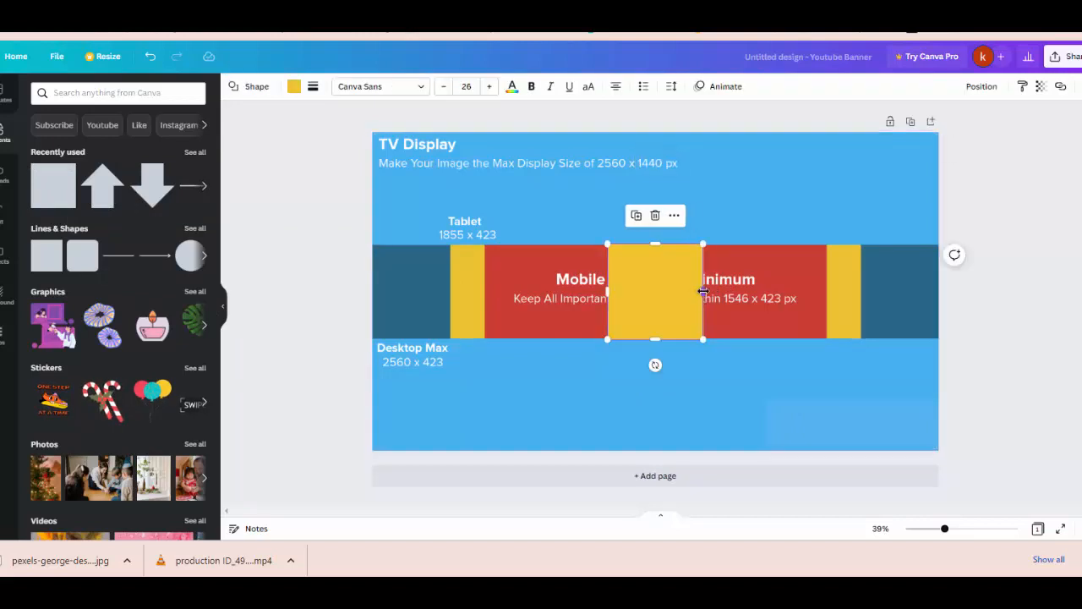
drag(681, 303, 446, 183)
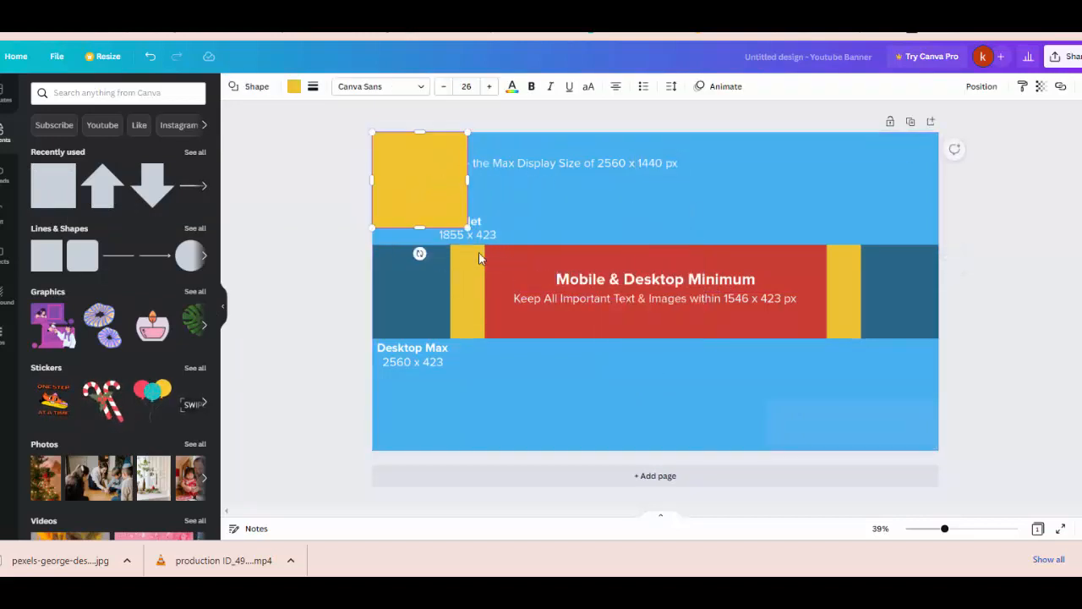
drag(465, 226, 938, 450)
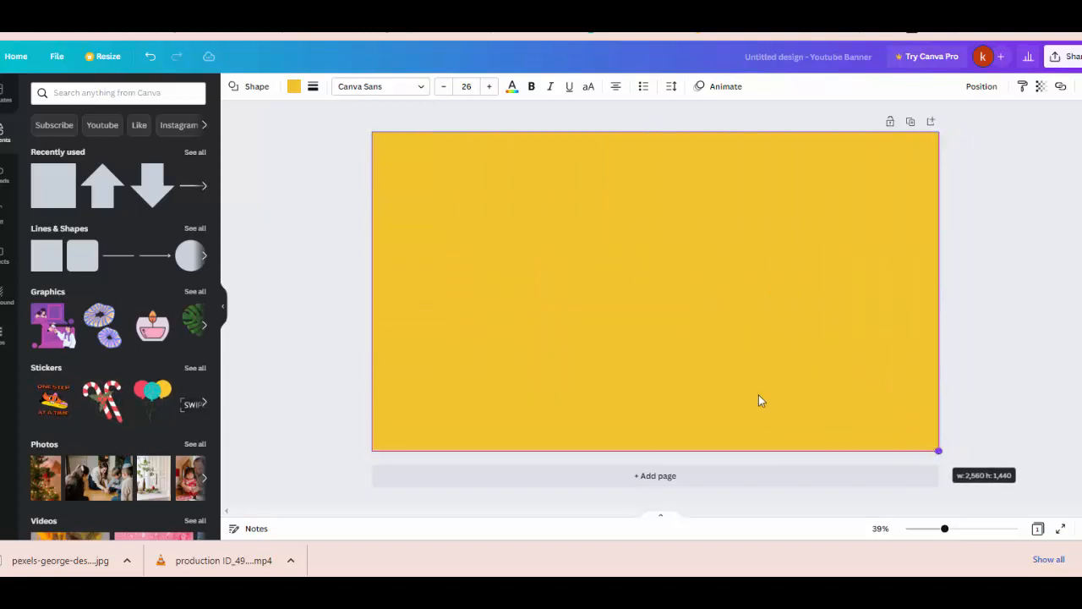
Step: Colour the full-banner rectangle dark blue and set its transparency to about 44
click(294, 87)
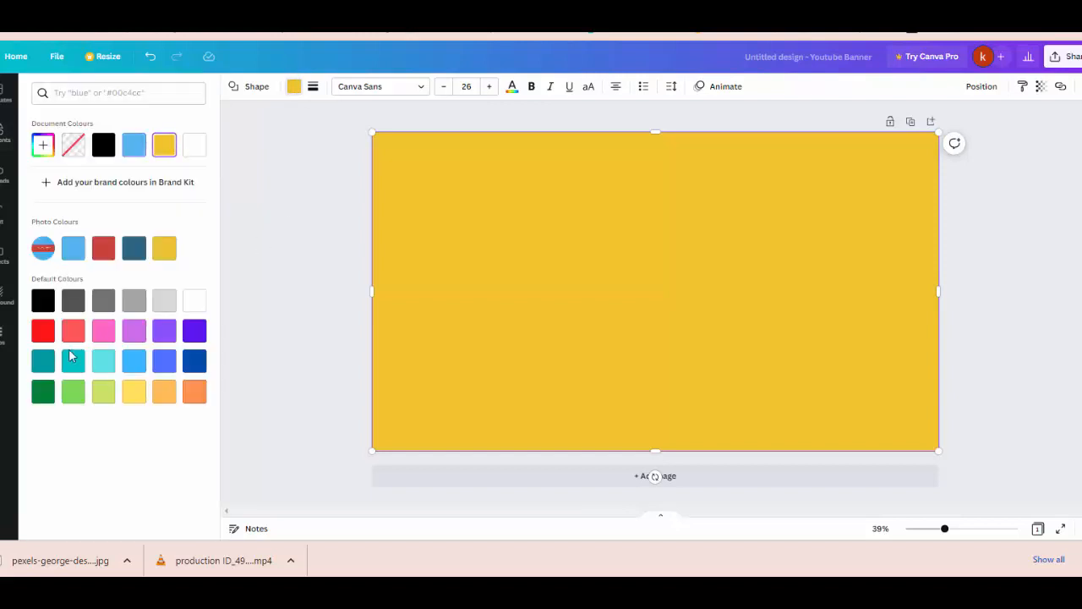
click(195, 363)
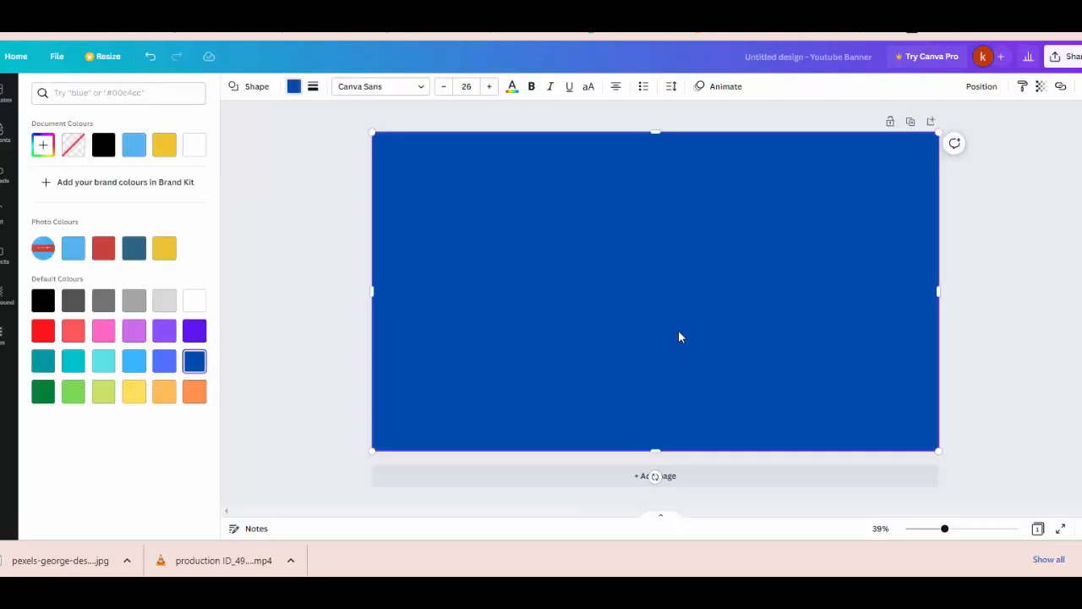
click(1040, 86)
click(952, 134)
drag(952, 135, 974, 135)
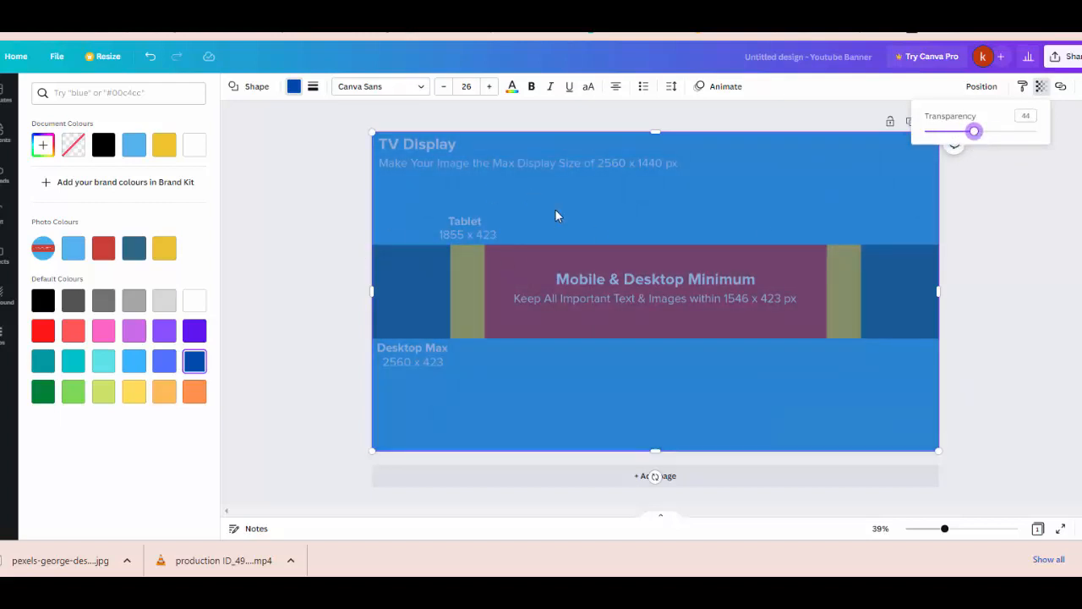
click(4, 144)
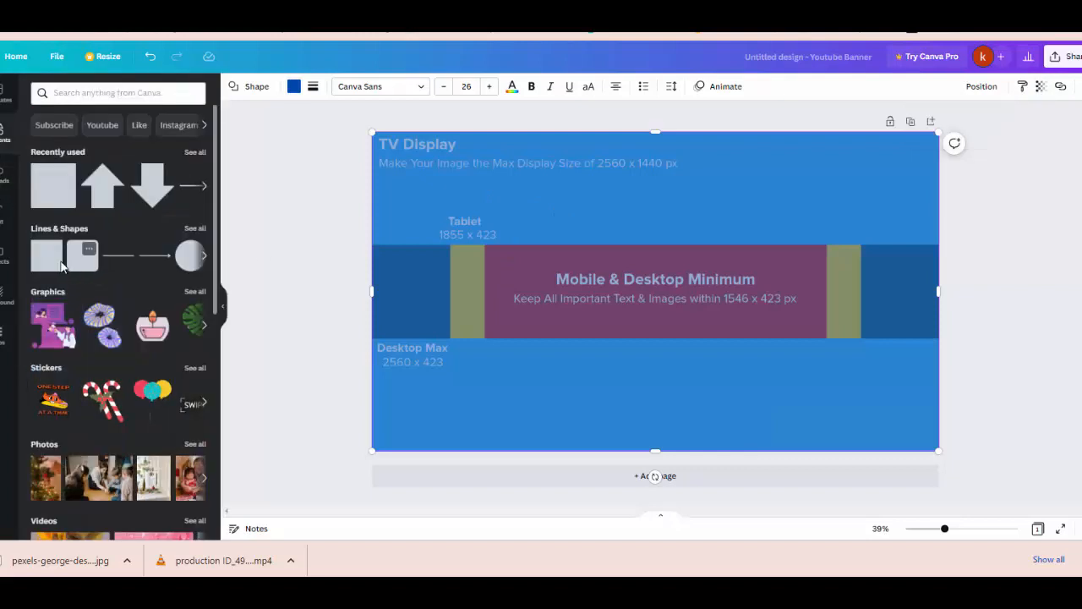
Step: Add another square and stretch it across the full 2560 banner width
click(642, 311)
drag(644, 311, 418, 303)
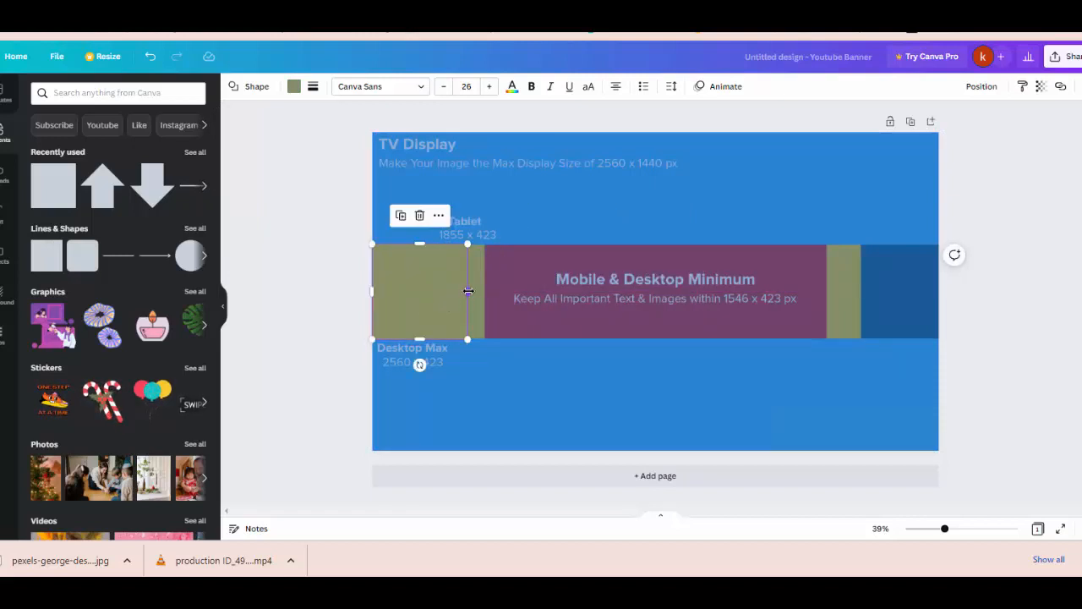
drag(515, 284, 940, 292)
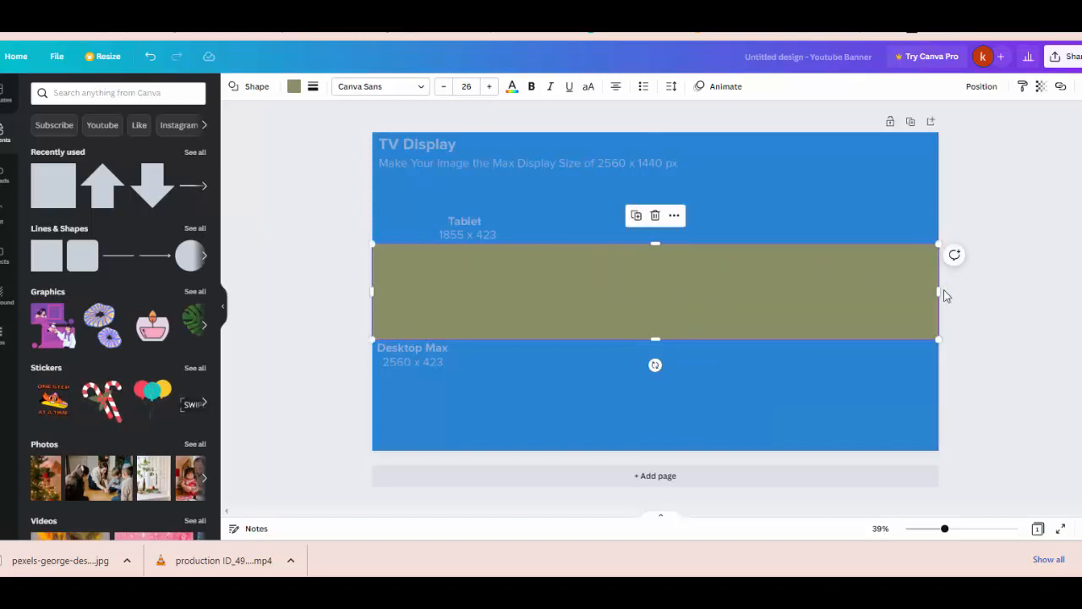
Step: Position the green band over the Mobile & Desktop Minimum strip, about 423 tall
drag(537, 309, 525, 433)
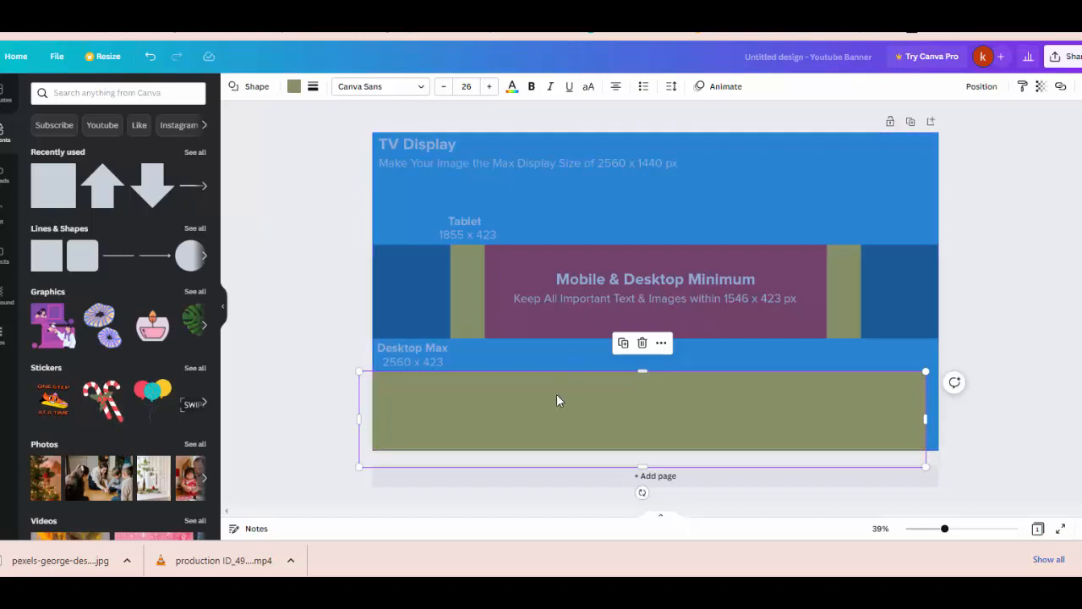
drag(599, 404, 609, 274)
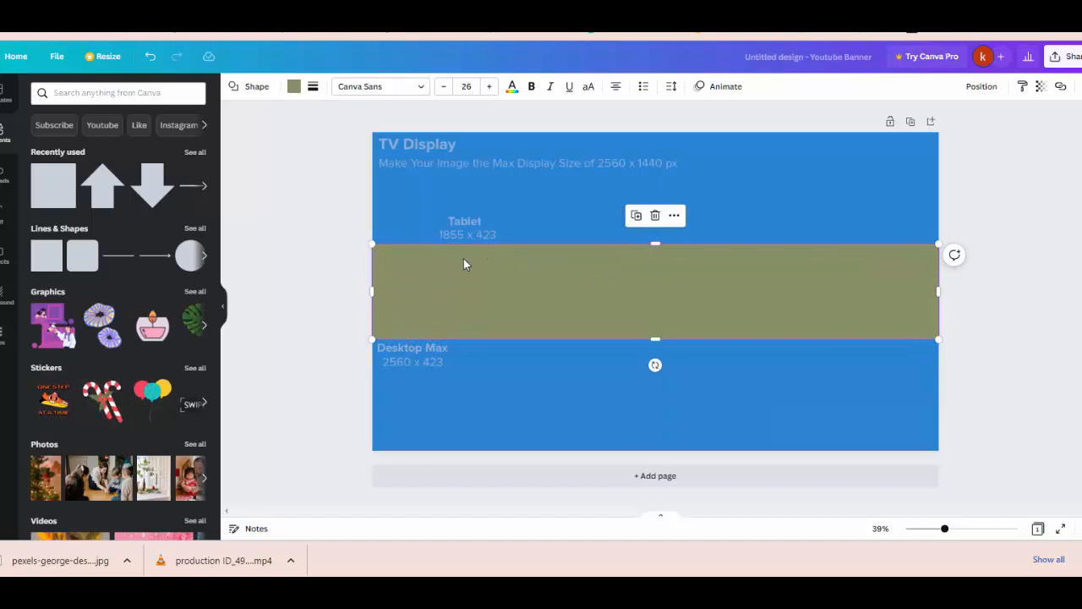
drag(613, 299, 614, 385)
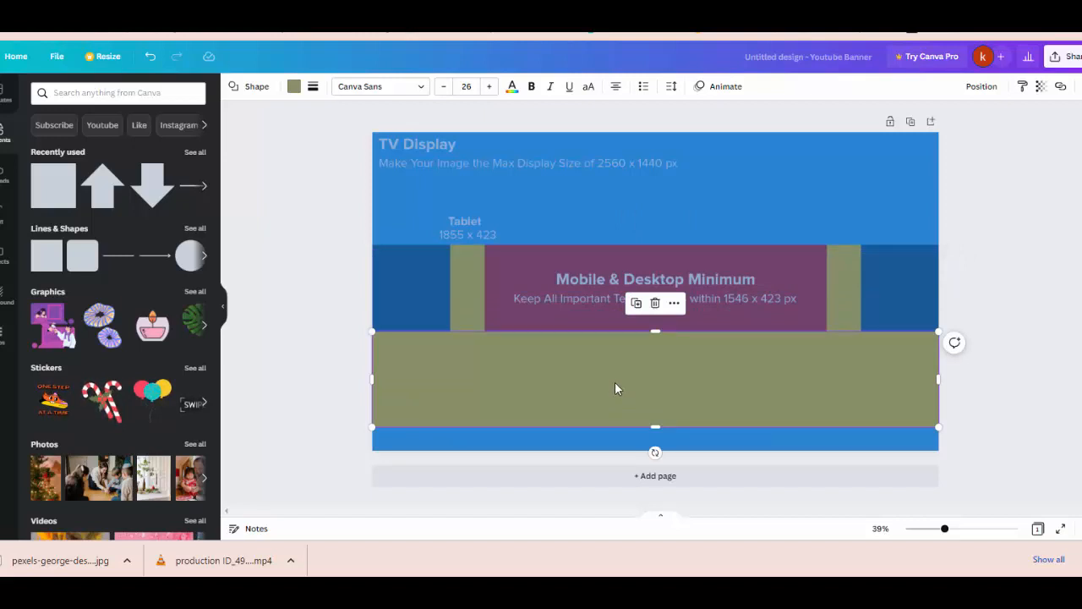
drag(644, 386, 635, 420)
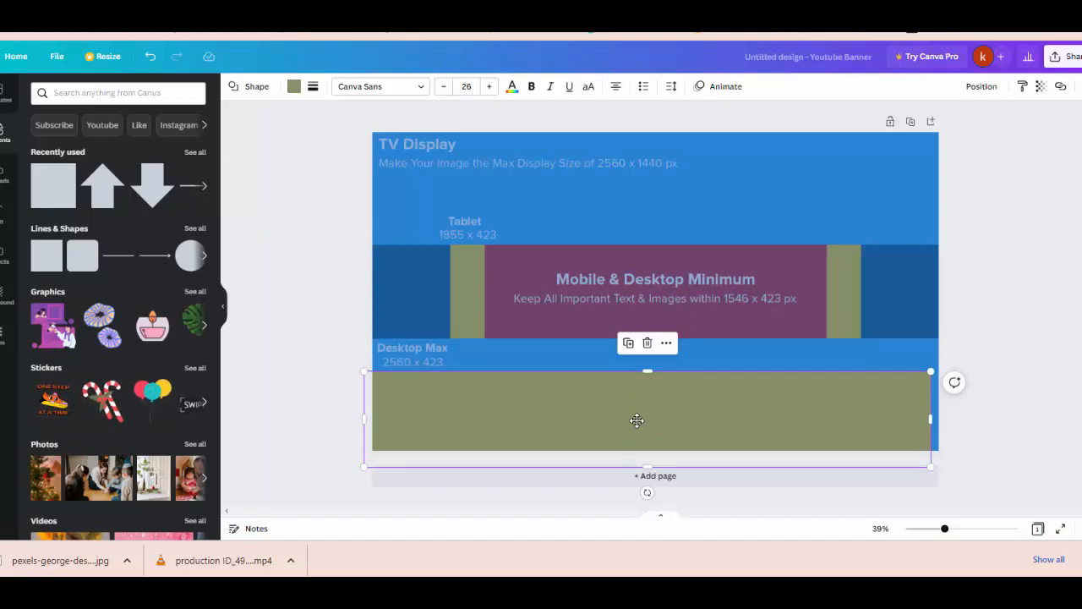
drag(636, 420, 649, 289)
mouse_move(655, 337)
mouse_down()
mouse_move(664, 348)
mouse_move(657, 342)
mouse_up()
scroll(657, 342, up, 3)
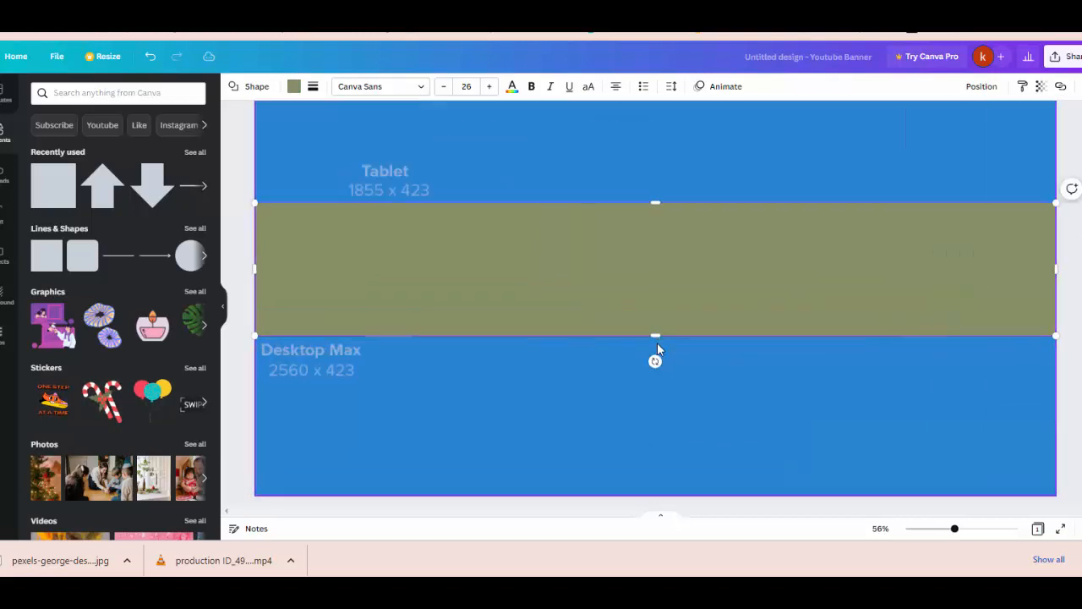
drag(653, 335, 653, 334)
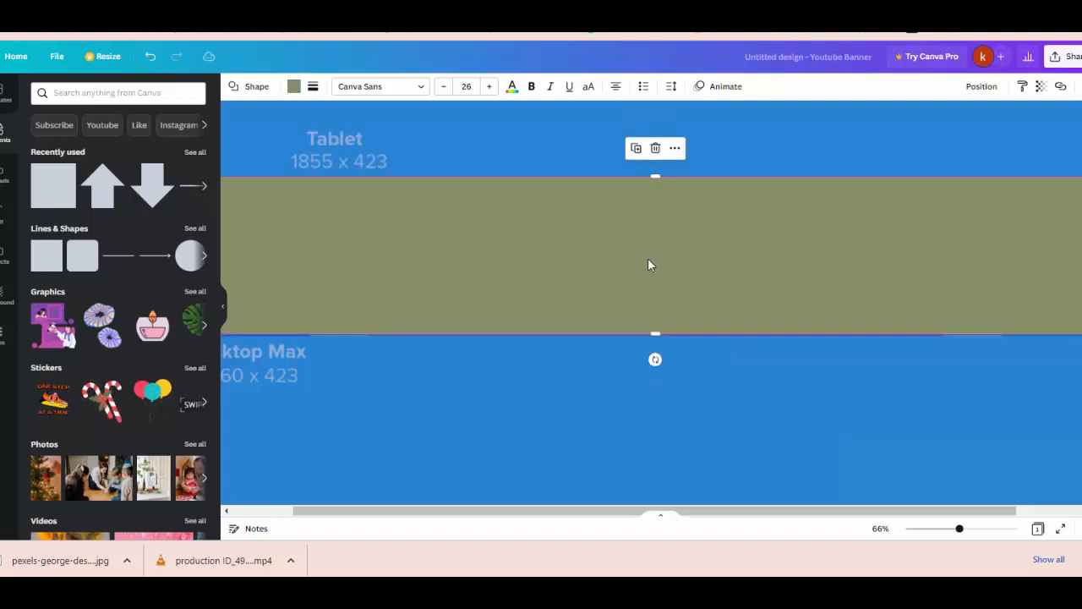
scroll(648, 258, down, 3)
Step: Add a new square at the band's centre and colour it red
click(659, 343)
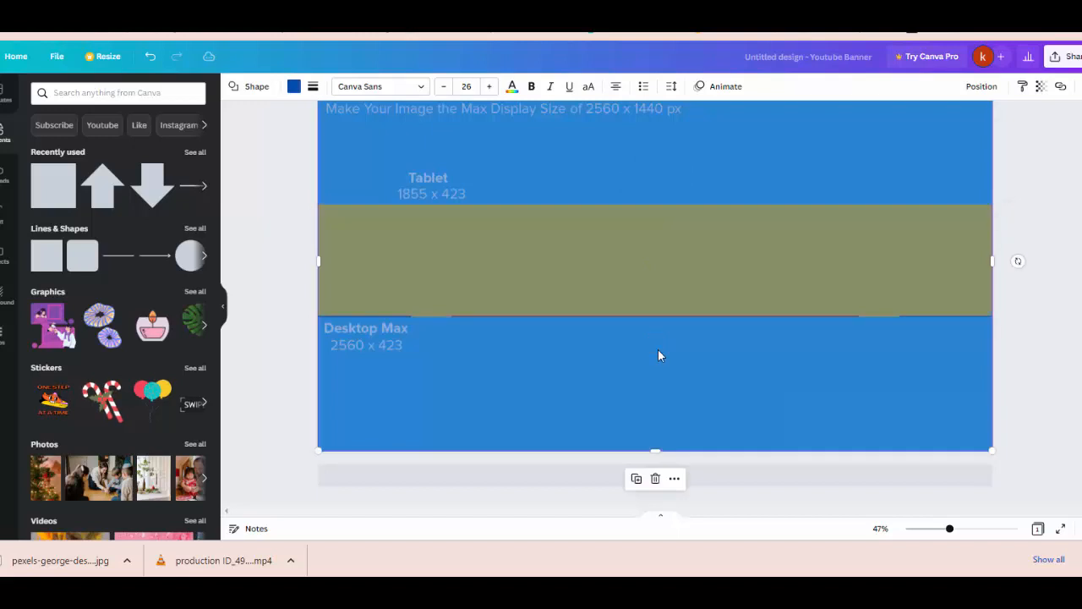
click(451, 251)
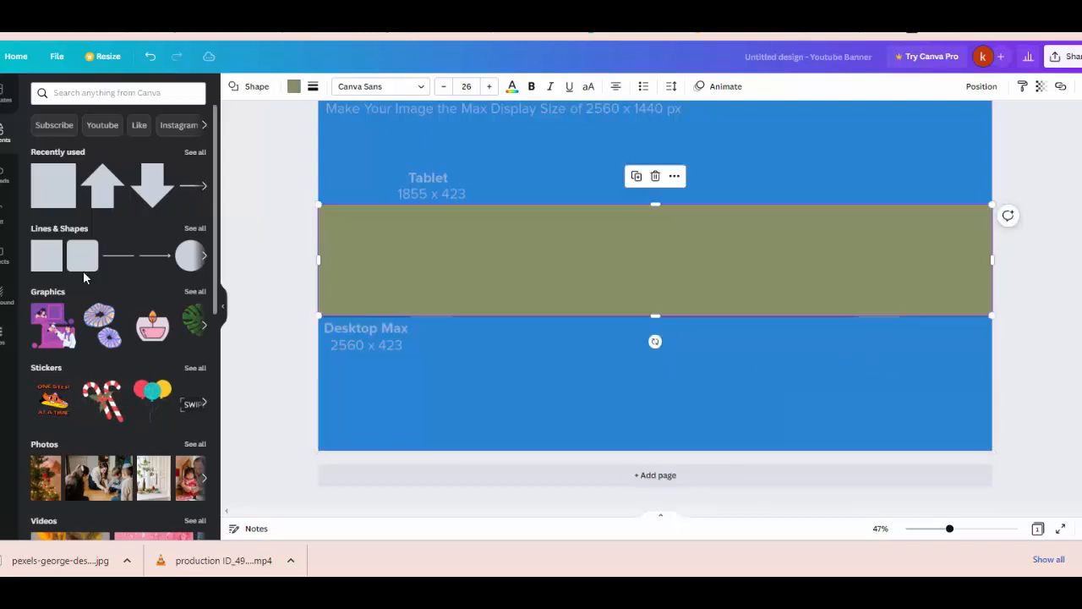
double_click(544, 292)
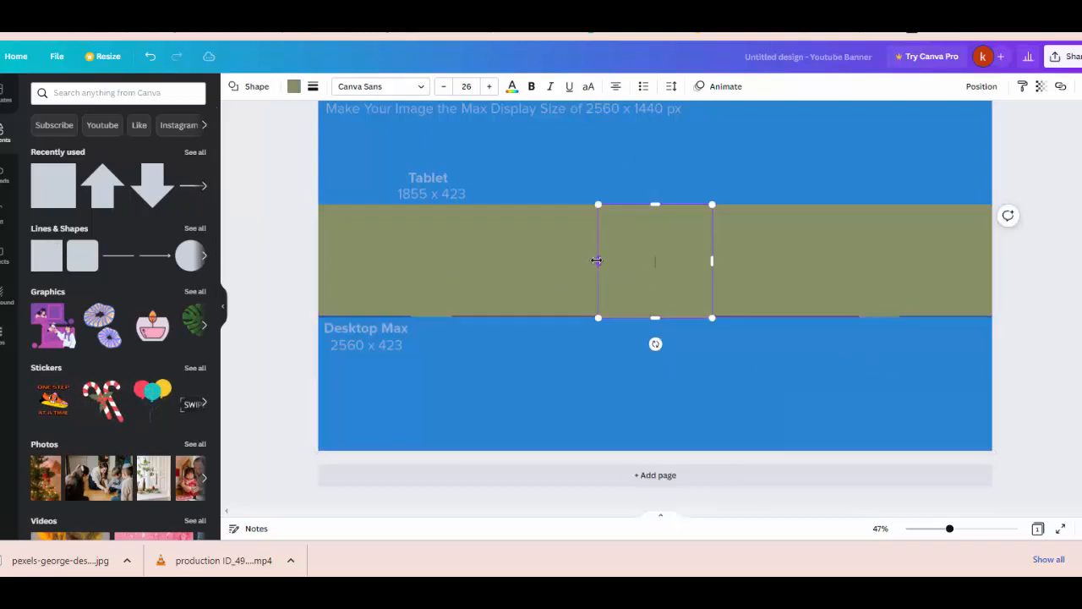
click(293, 86)
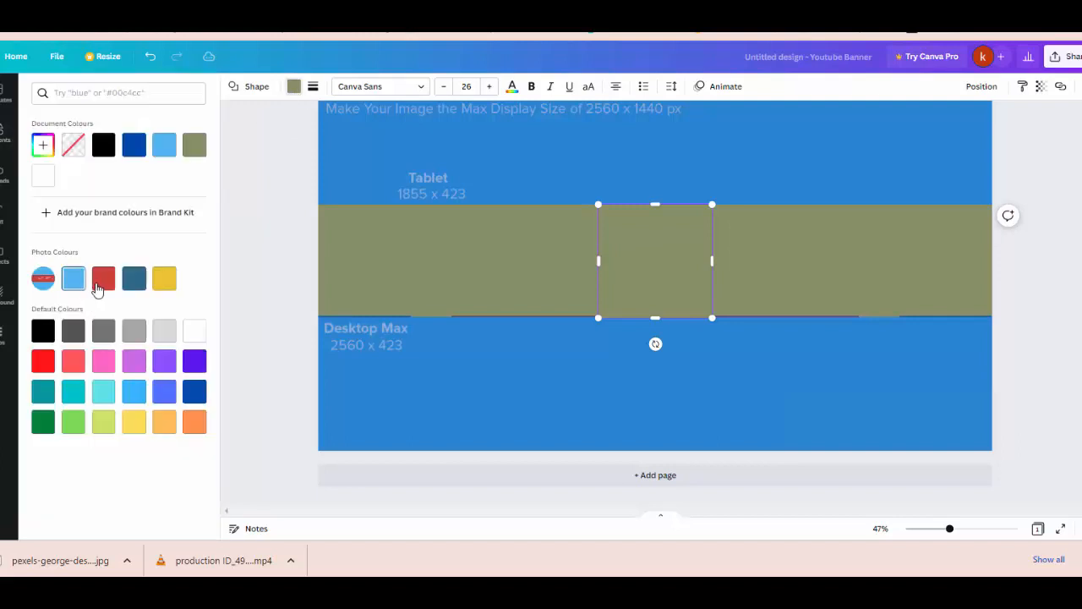
click(103, 279)
Step: Set the green band's transparency to 41
click(489, 267)
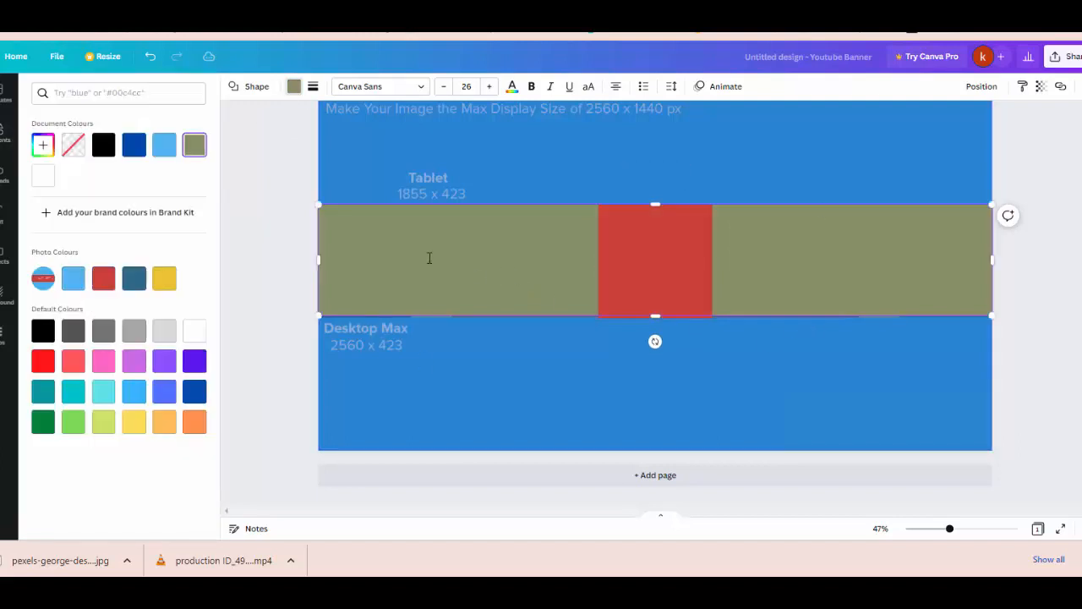
click(1041, 86)
click(949, 133)
drag(949, 135, 999, 135)
Step: Widen the red rectangle to about 1,850 px across the band's centre
click(624, 284)
drag(599, 260, 411, 261)
drag(723, 261, 860, 256)
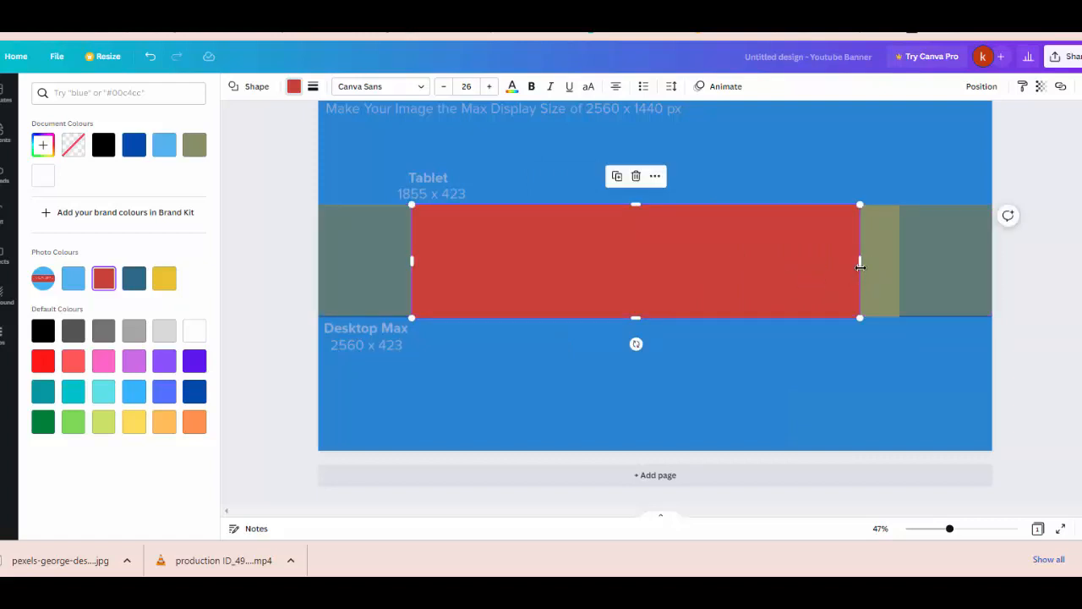
drag(859, 267, 898, 266)
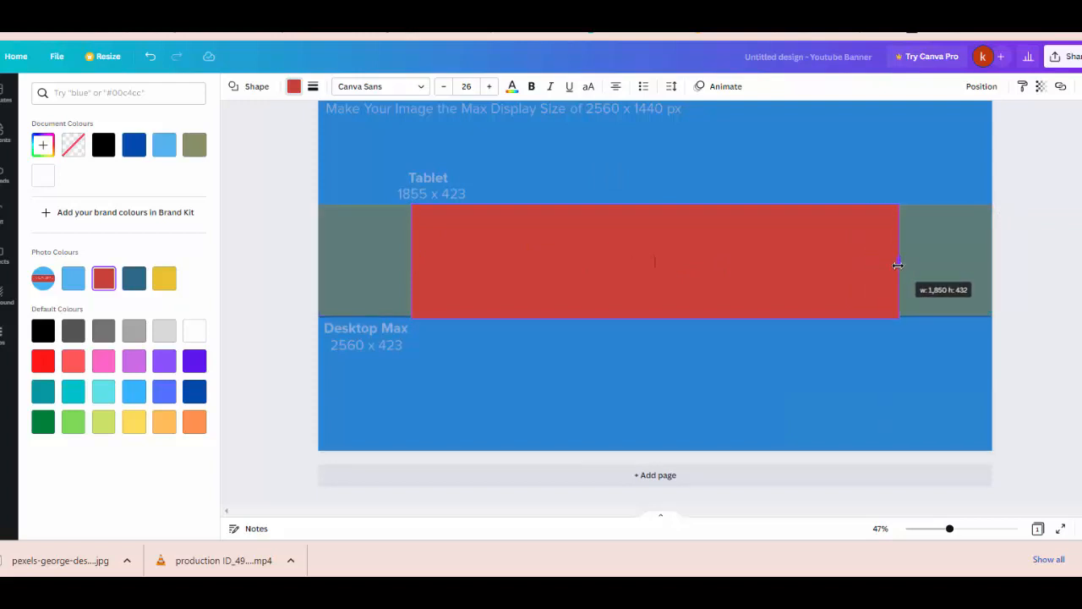
drag(898, 265, 897, 265)
Step: Fine-tune the red rectangle's width to about 1855
scroll(882, 271, up, 1)
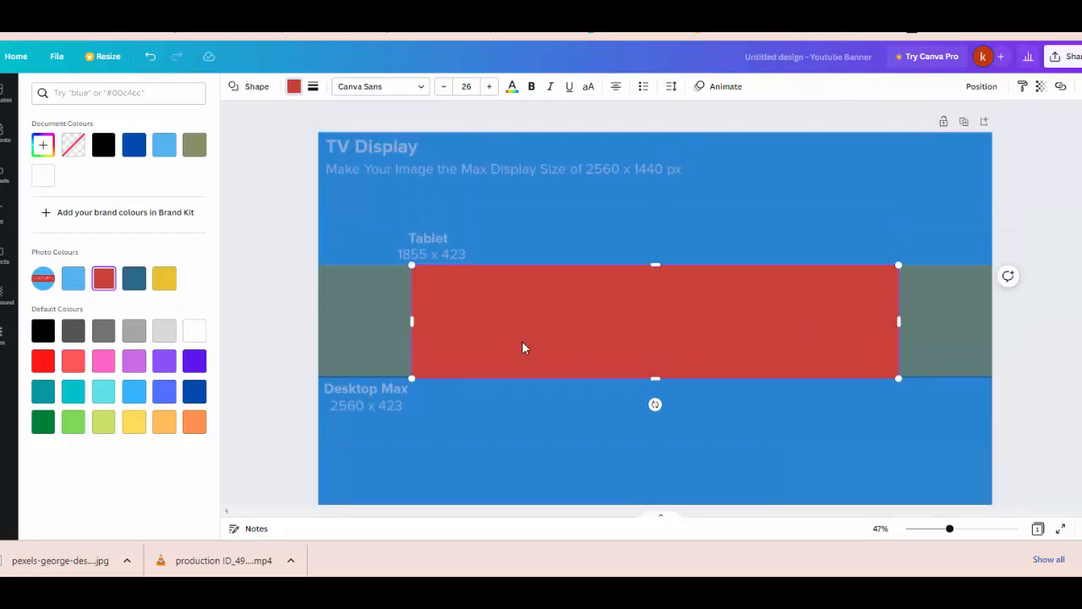
scroll(608, 342, up, 2)
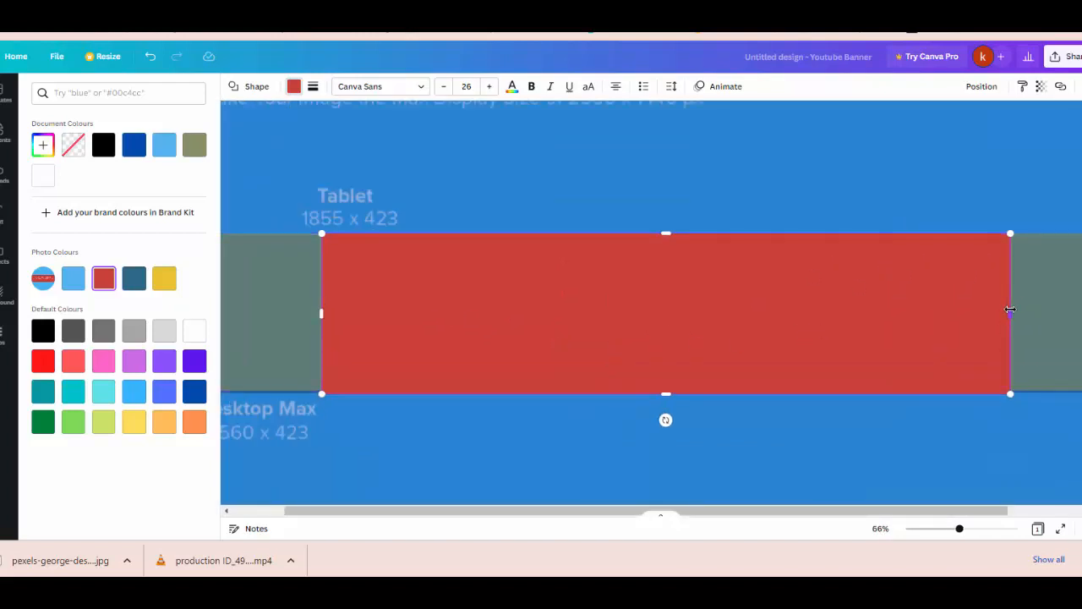
drag(1014, 309, 1011, 309)
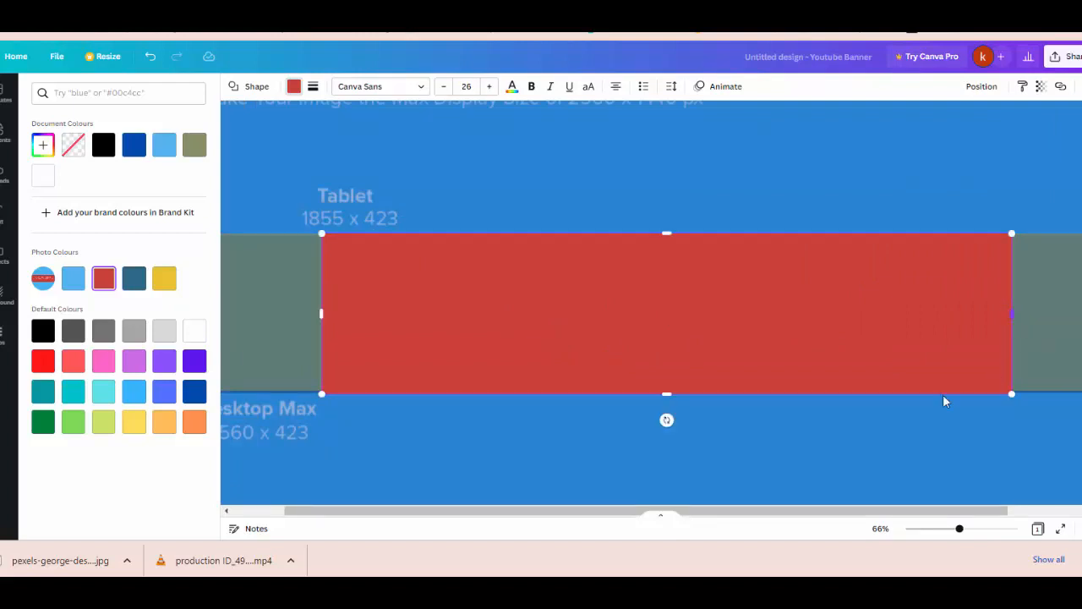
scroll(642, 364, up, 1)
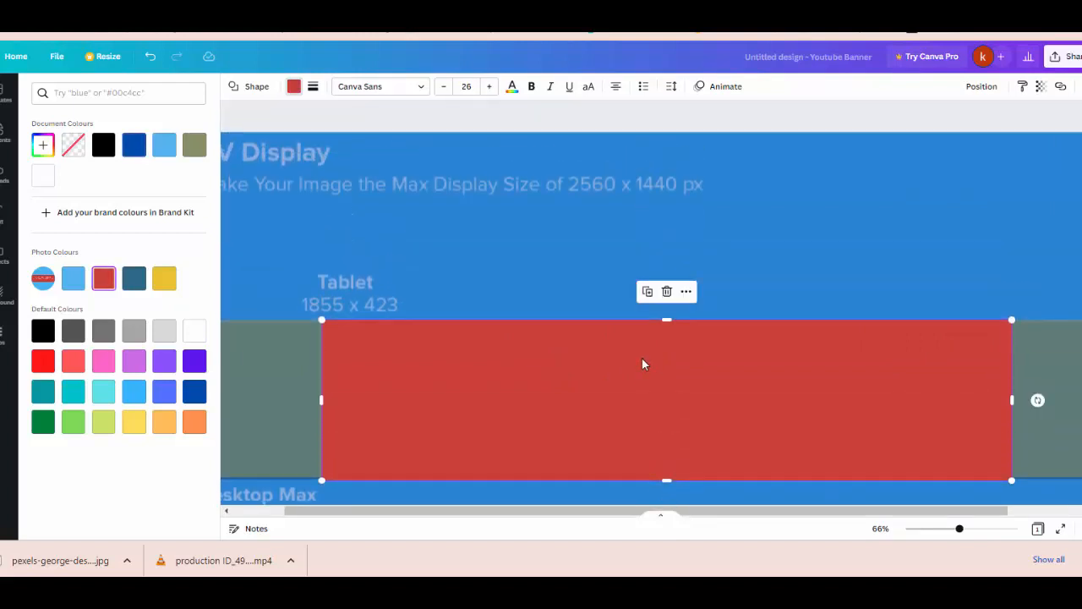
ctrl+scroll(516, 385, up, 5)
drag(497, 516, 397, 520)
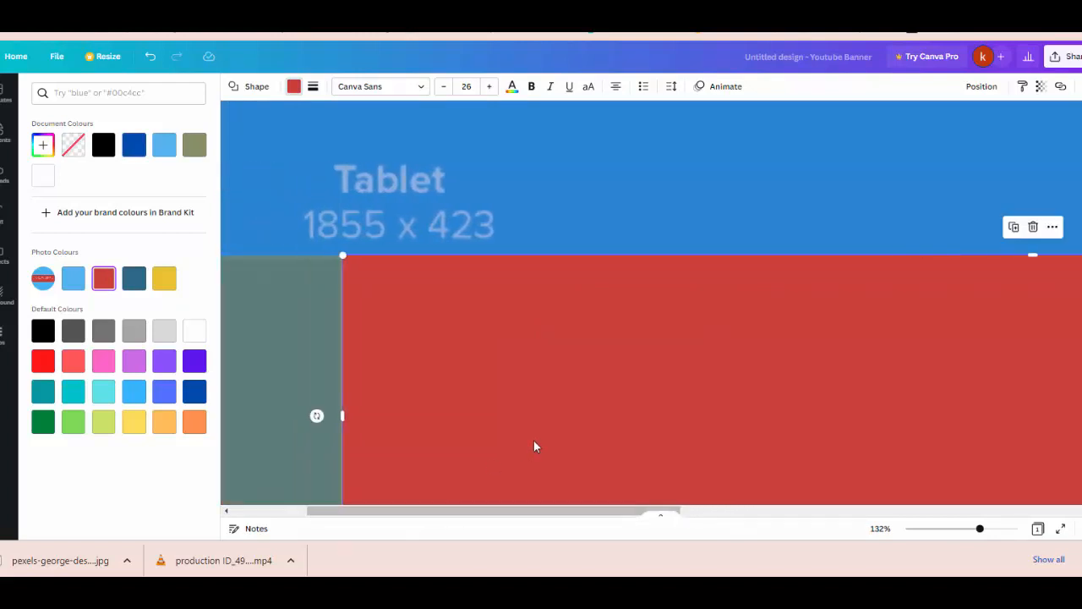
Step: Stretch the red rectangle's bottom edge down to 423 tall, matching the band
scroll(534, 441, down, 3)
ctrl+scroll(532, 440, down, 5)
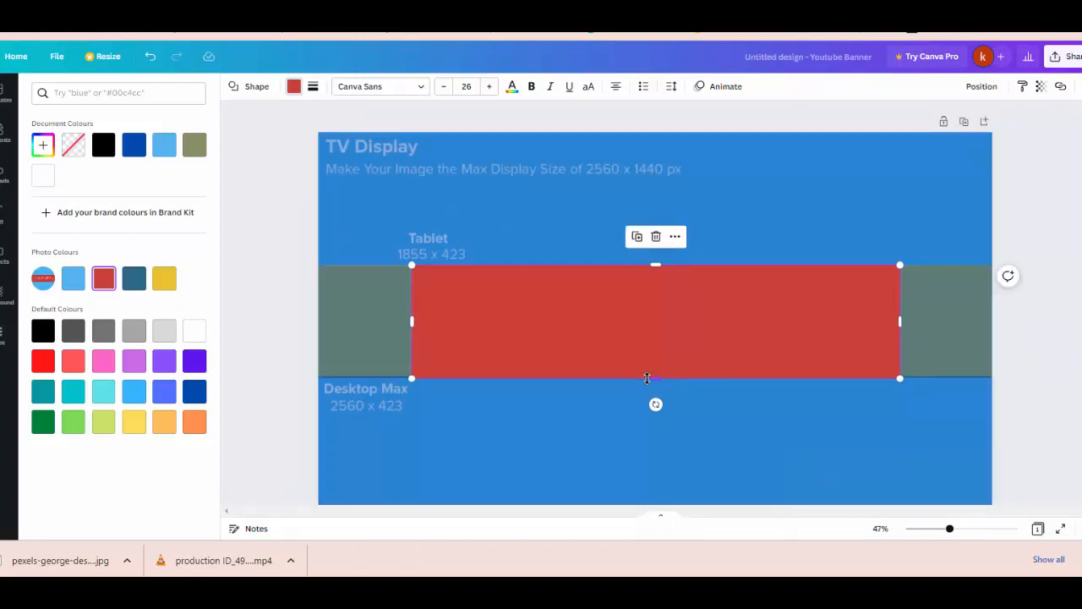
drag(648, 375, 648, 376)
ctrl+scroll(672, 413, up, 5)
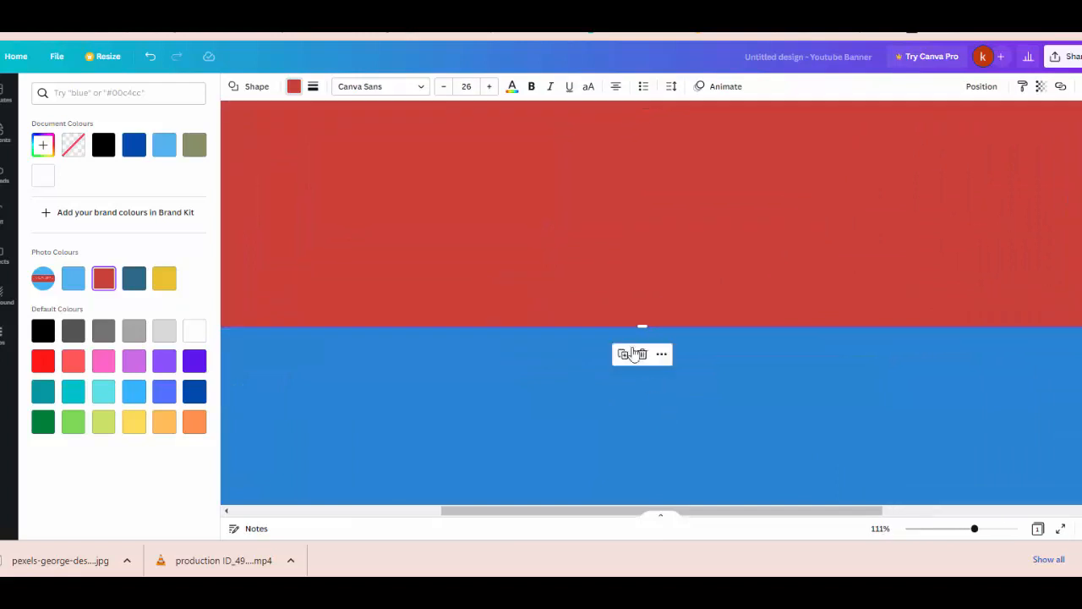
drag(644, 326, 644, 324)
click(677, 381)
scroll(677, 381, down, 3)
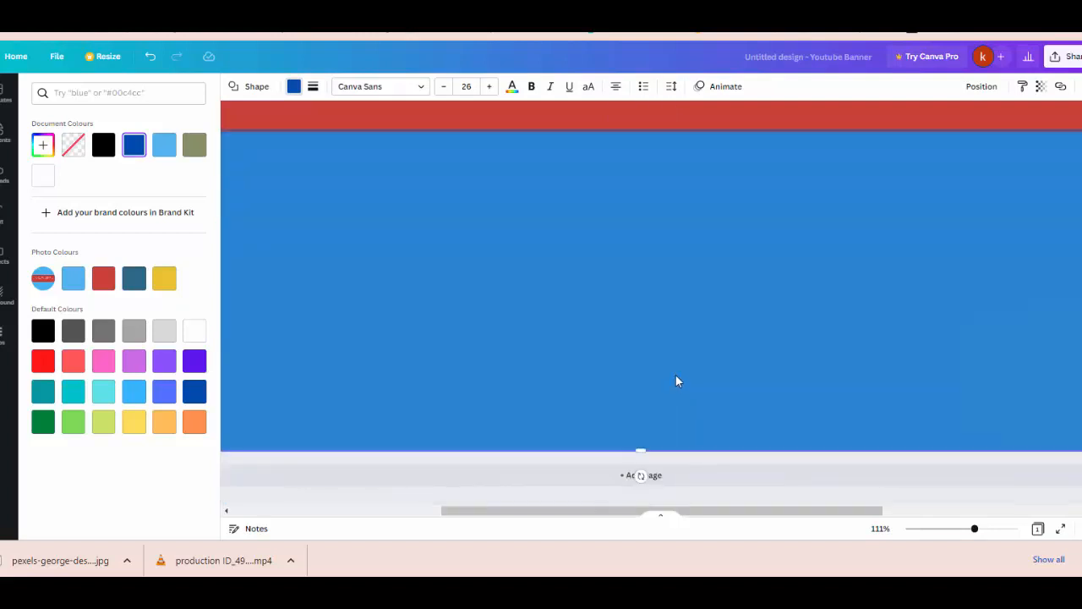
scroll(676, 381, down, 5)
Step: Set the wide red rectangle's transparency to 54
click(636, 206)
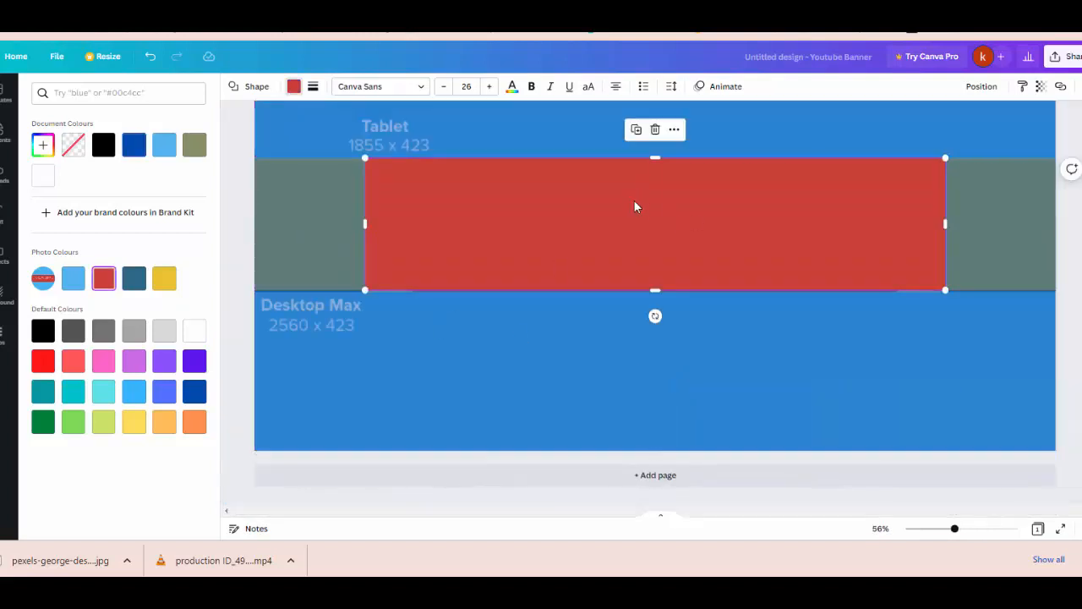
click(695, 320)
click(578, 246)
click(1041, 87)
click(975, 136)
drag(975, 135, 985, 132)
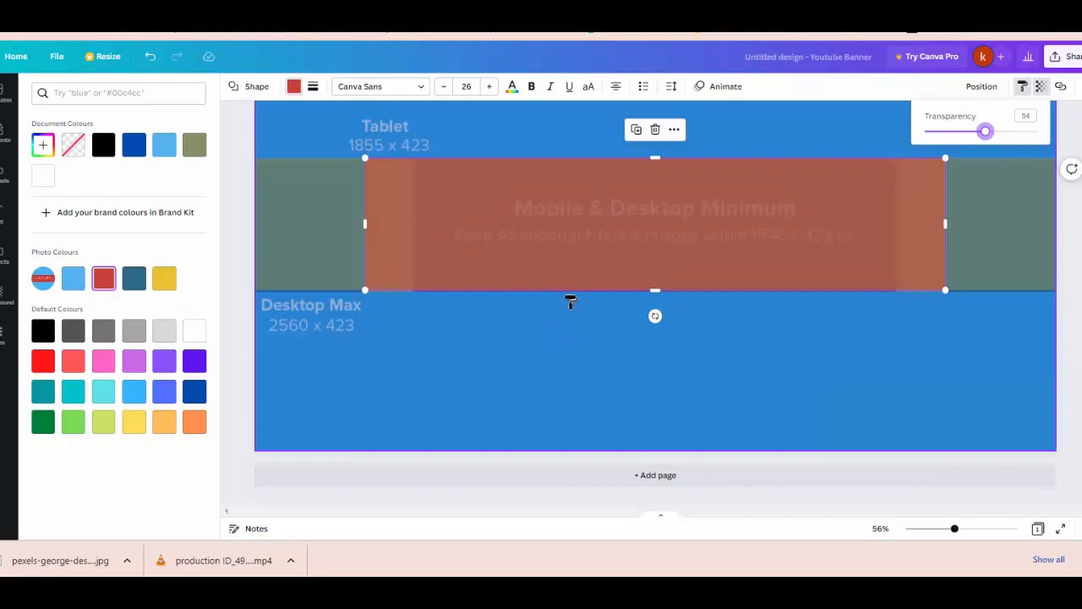
Step: Add a new square and widen it into a red rectangle inside the band
click(11, 141)
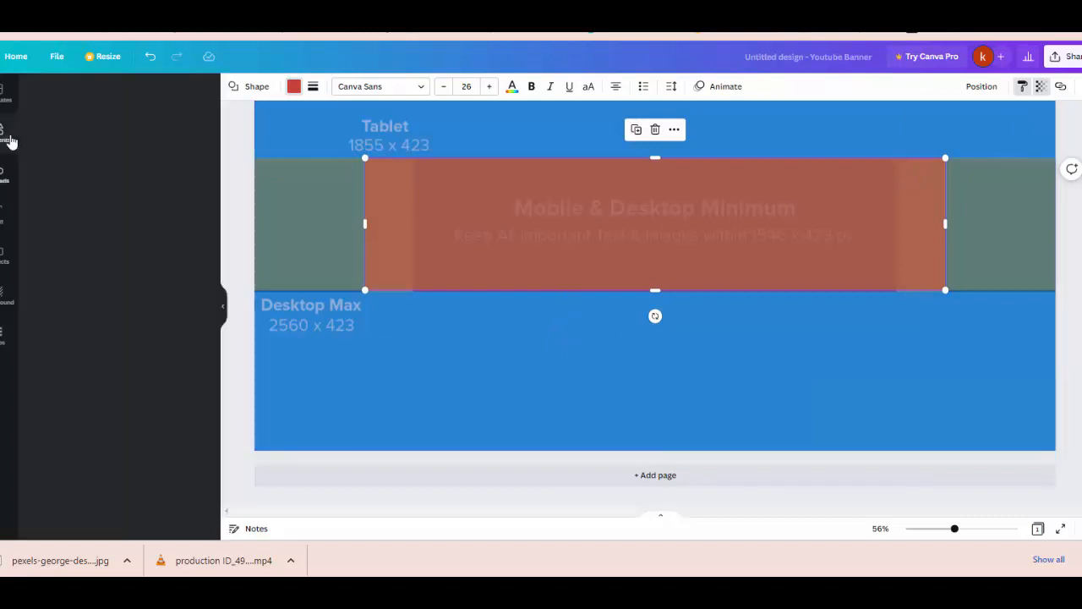
click(53, 186)
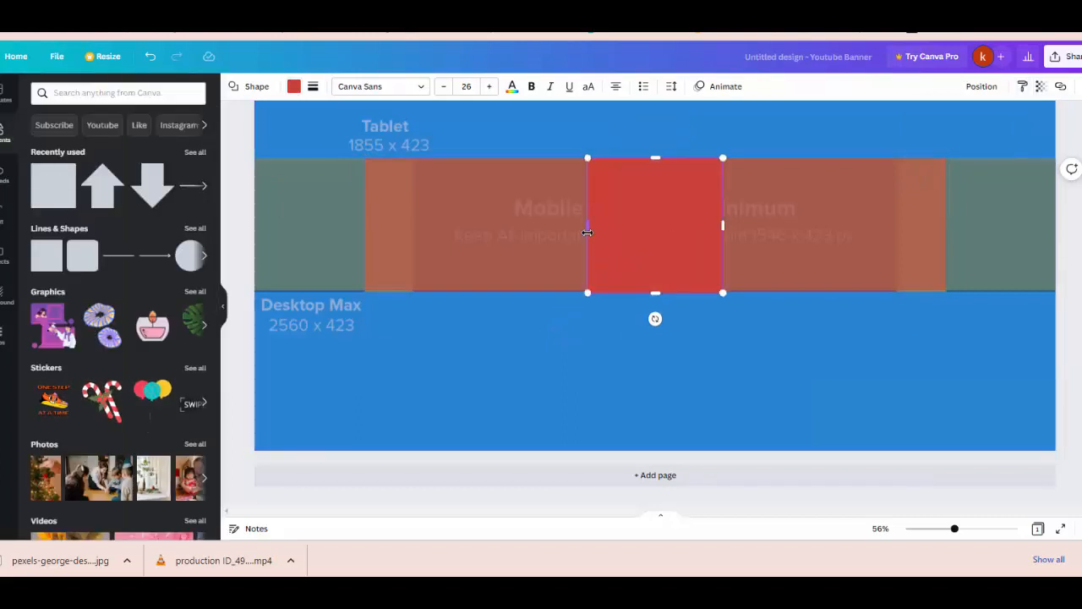
drag(588, 234, 410, 216)
drag(721, 229, 895, 221)
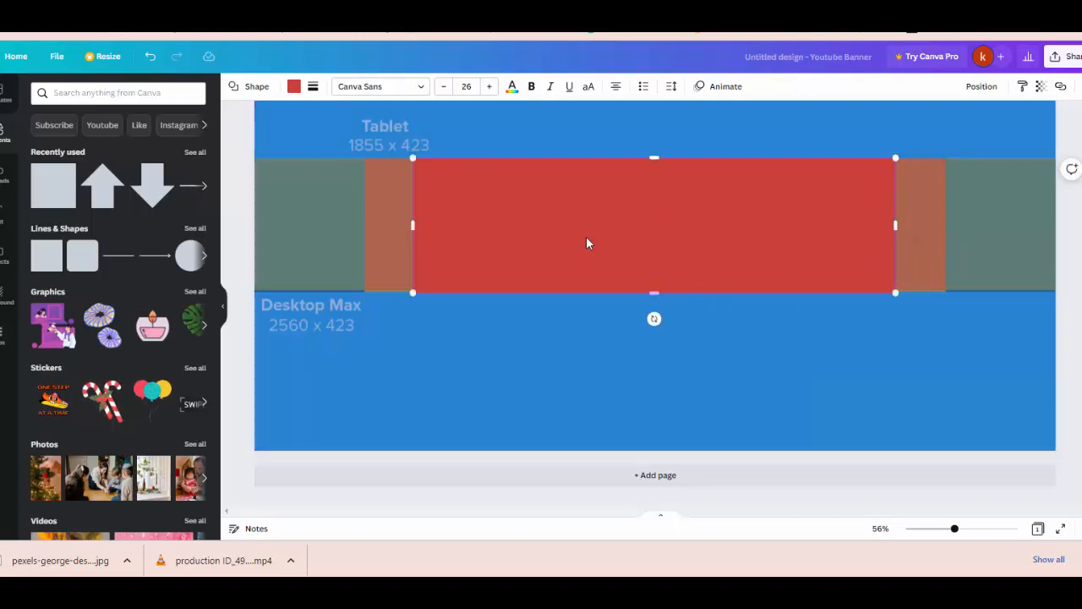
drag(693, 318, 703, 241)
drag(896, 225, 899, 228)
Step: Fine-tune the new rectangle's left and right edges to about 1546 x 432
scroll(894, 249, up, 2)
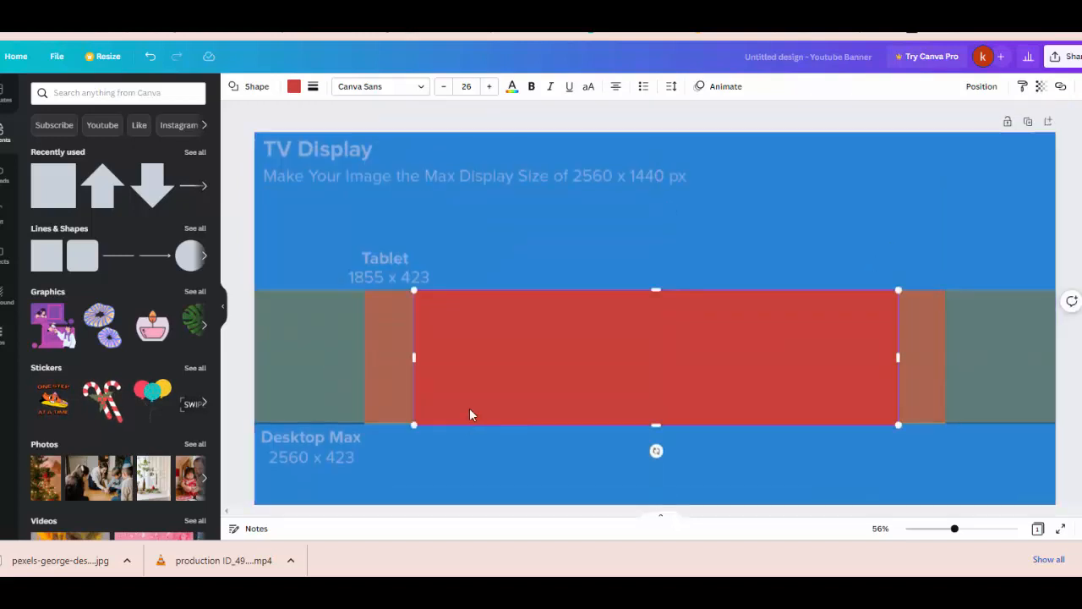
ctrl+scroll(641, 425, up, 3)
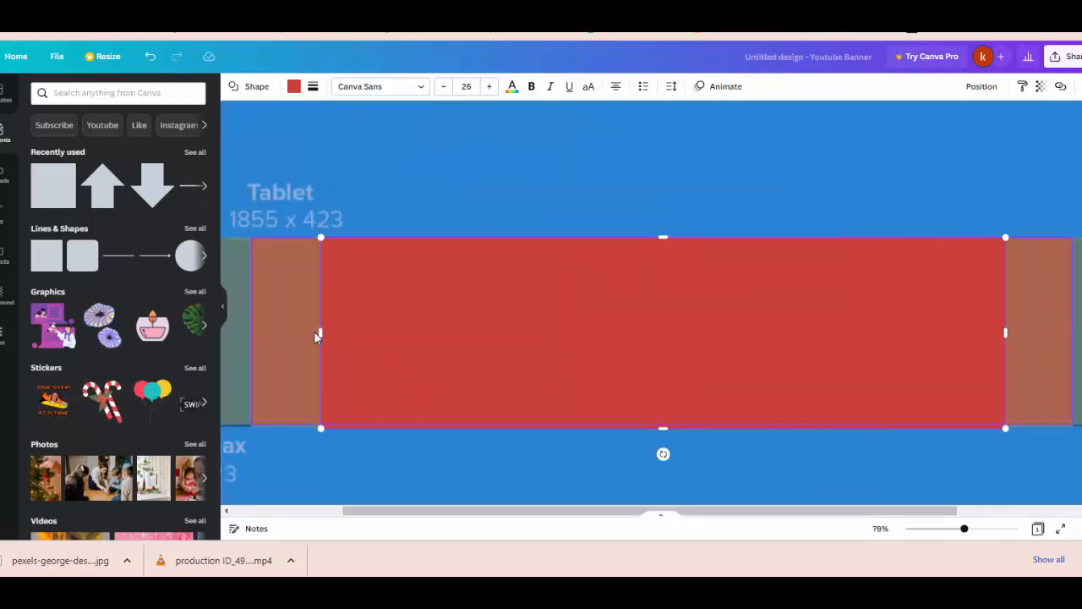
drag(323, 330, 322, 331)
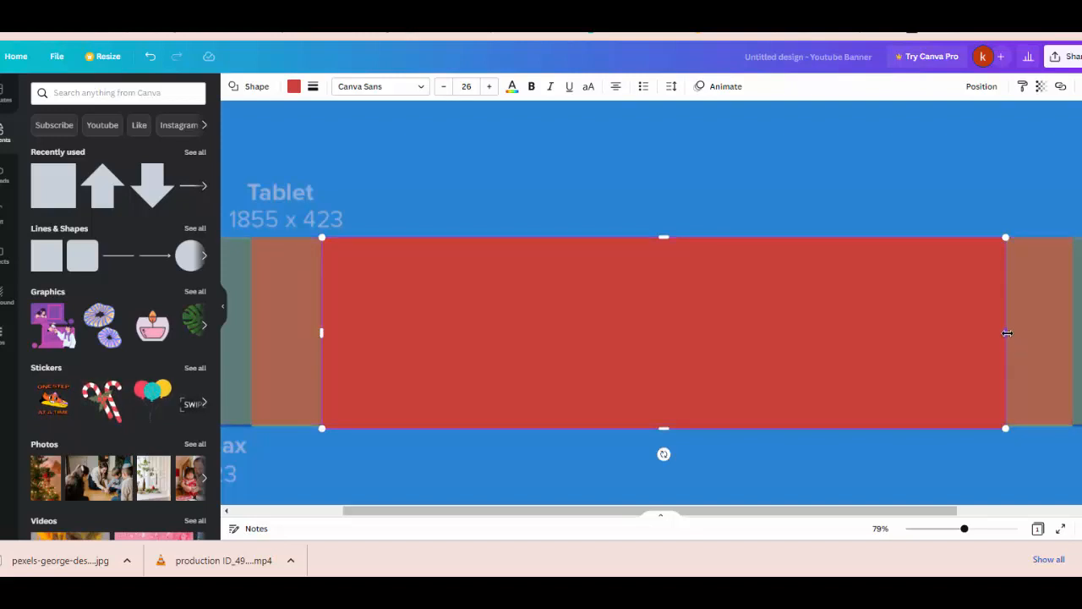
drag(1009, 334, 1007, 333)
click(791, 457)
click(761, 391)
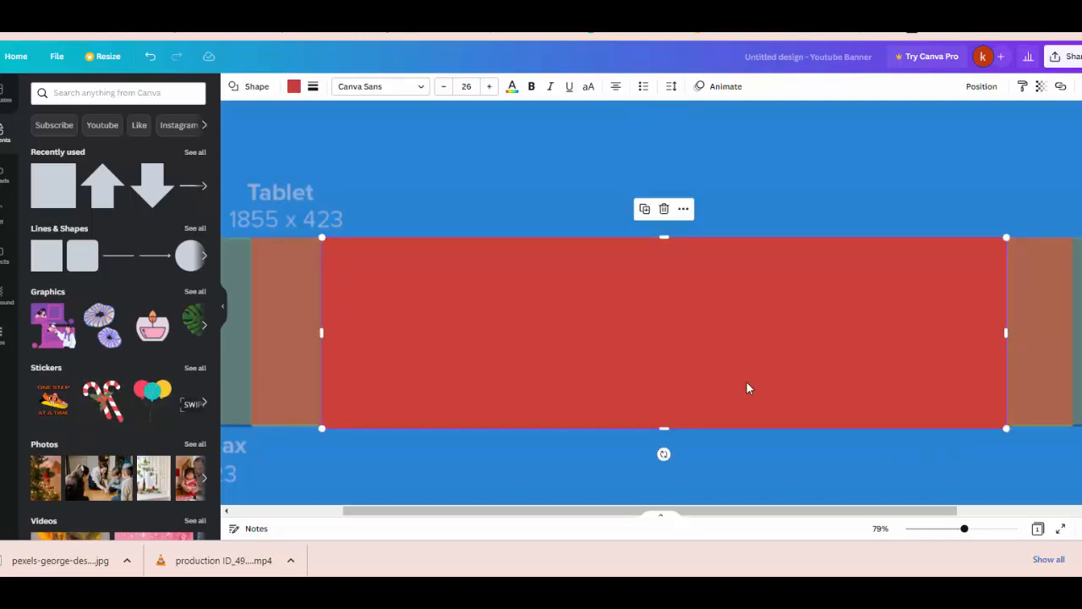
double_click(758, 336)
right_click(744, 341)
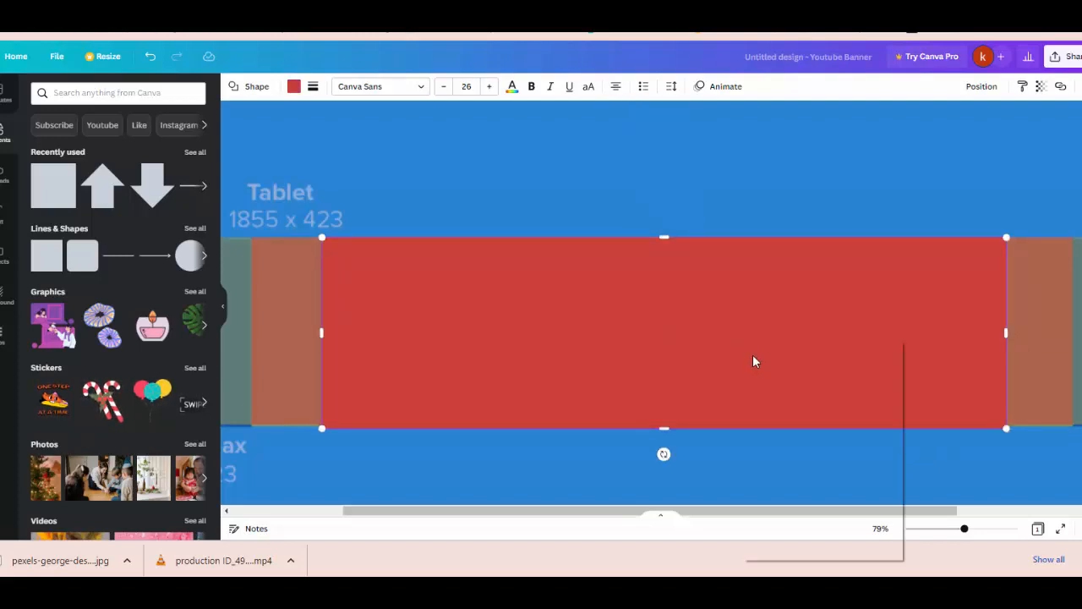
click(636, 374)
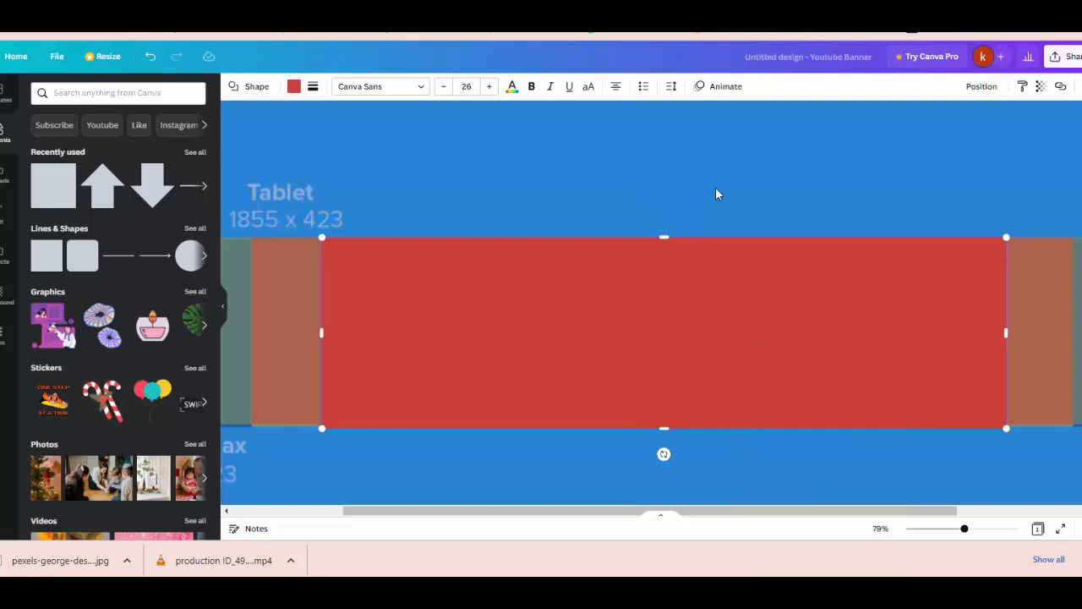
scroll(715, 193, down, 3)
Step: Send the narrow red rectangle to the back
click(721, 378)
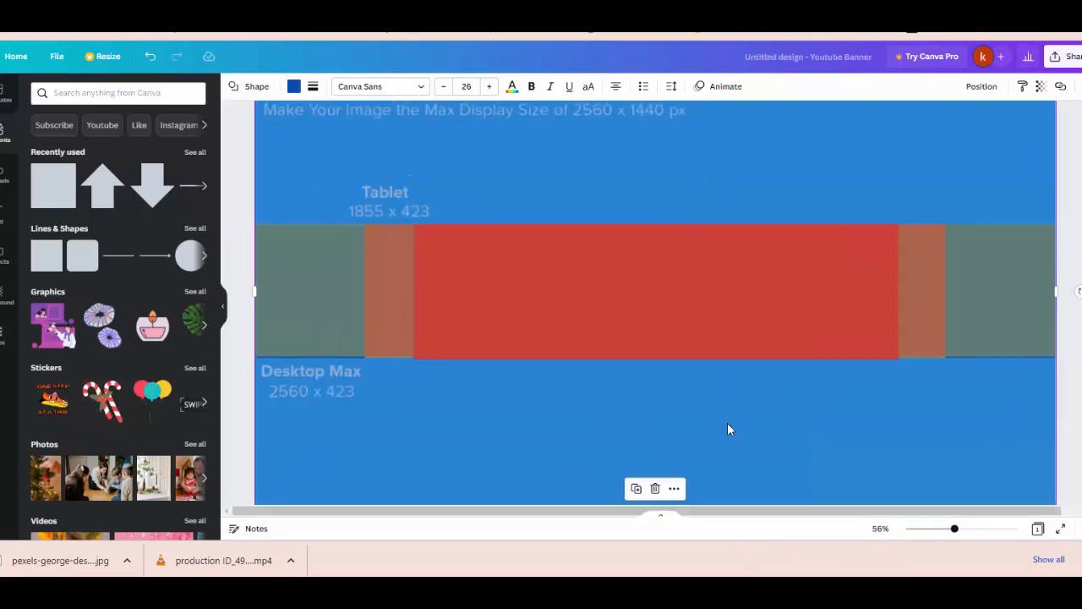
click(633, 342)
right_click(633, 343)
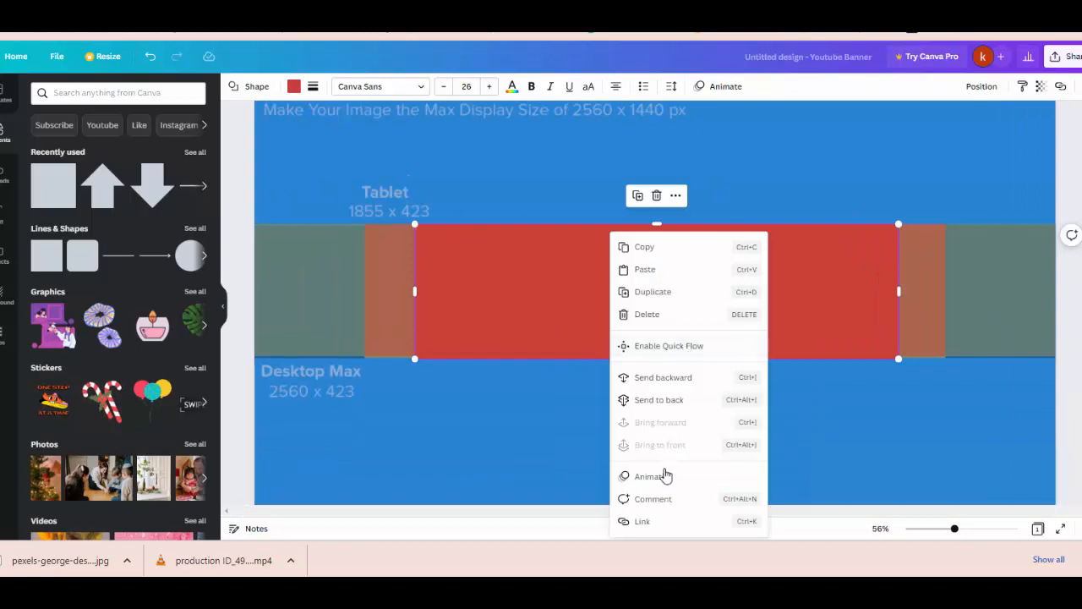
click(666, 400)
Step: Make the wider red rectangle more opaque and send it behind the grey band
click(530, 308)
right_click(531, 309)
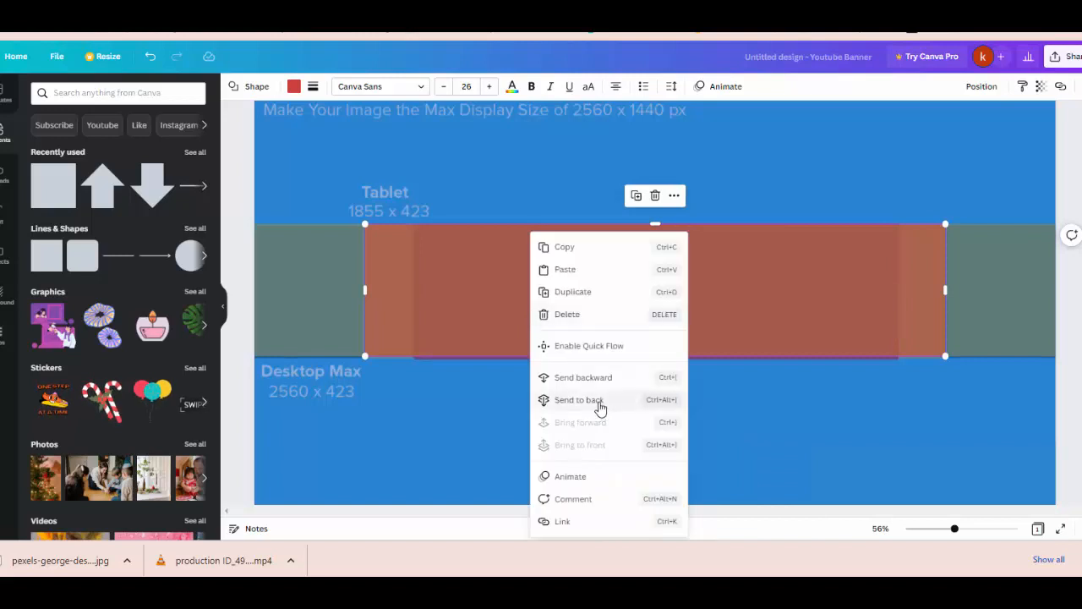
click(396, 303)
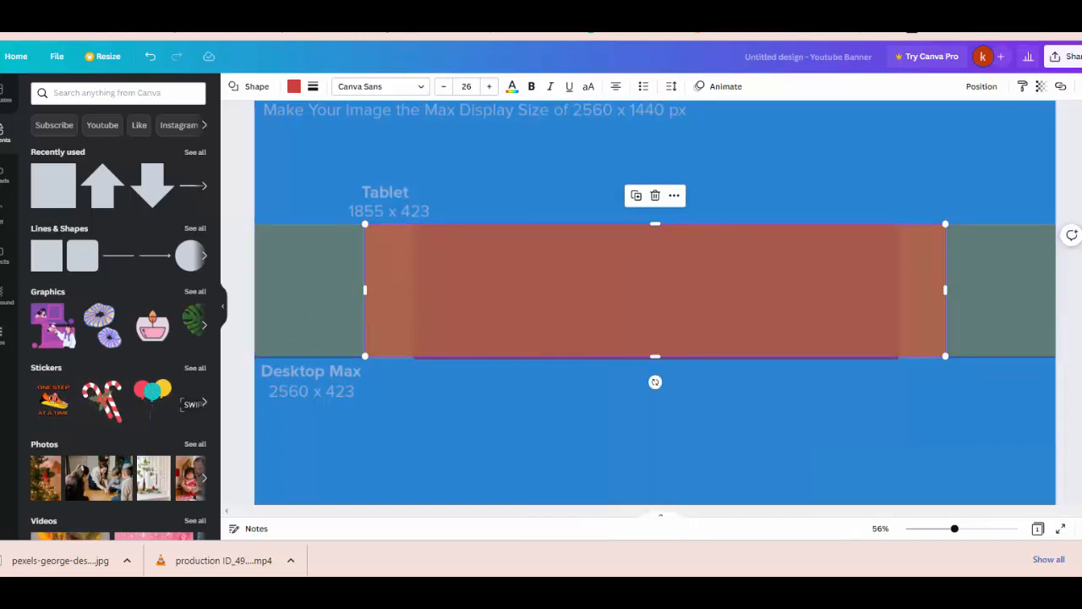
click(1040, 86)
drag(998, 133, 1038, 133)
right_click(787, 343)
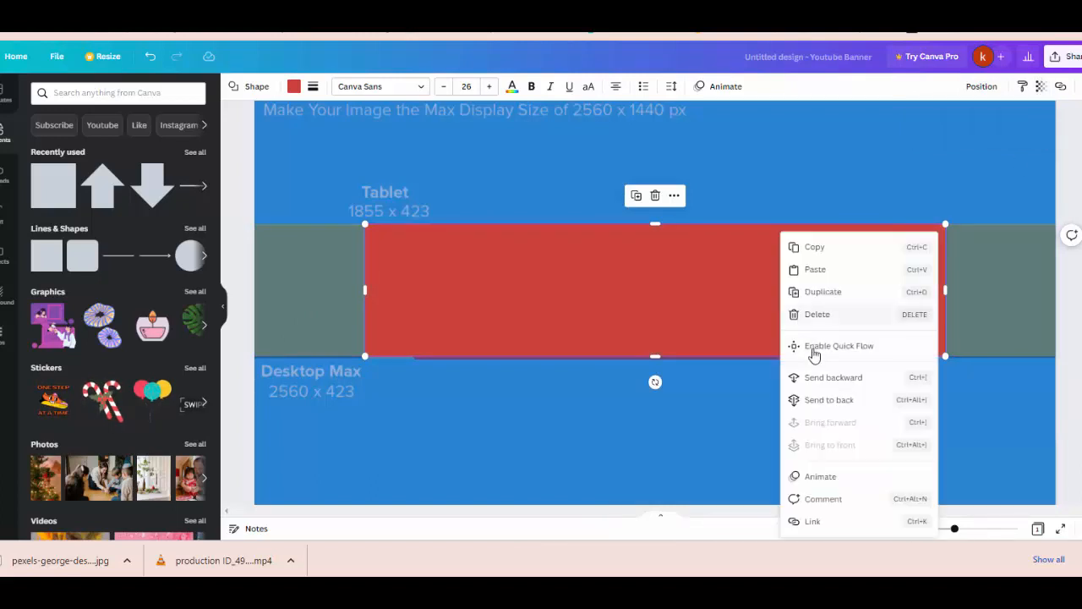
click(816, 399)
Step: Set the grey band's transparency to 100 so it becomes solid olive
right_click(554, 316)
click(373, 297)
click(307, 298)
right_click(689, 293)
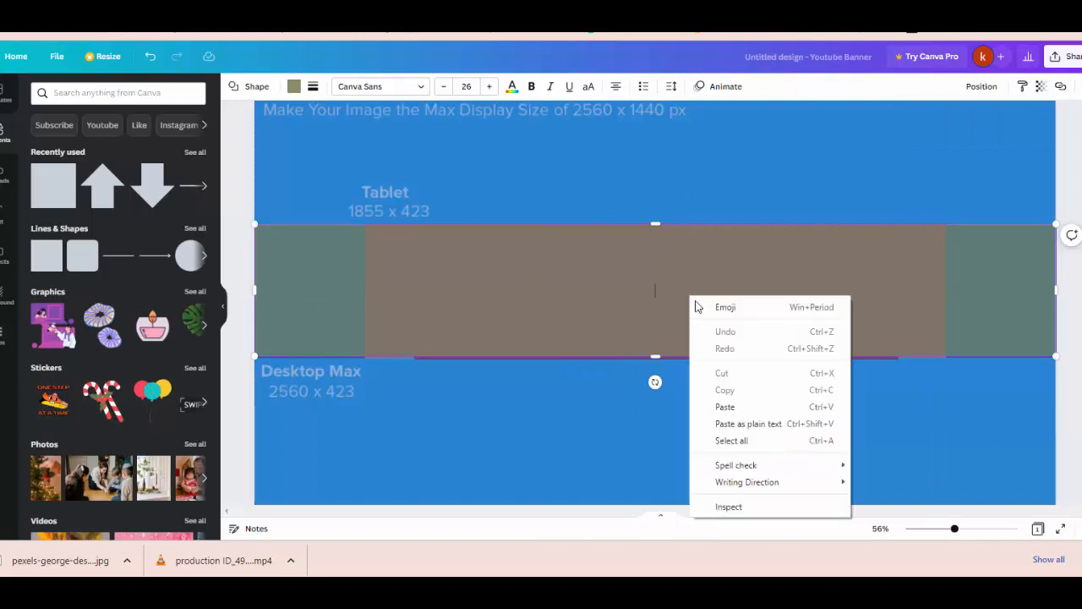
click(1041, 87)
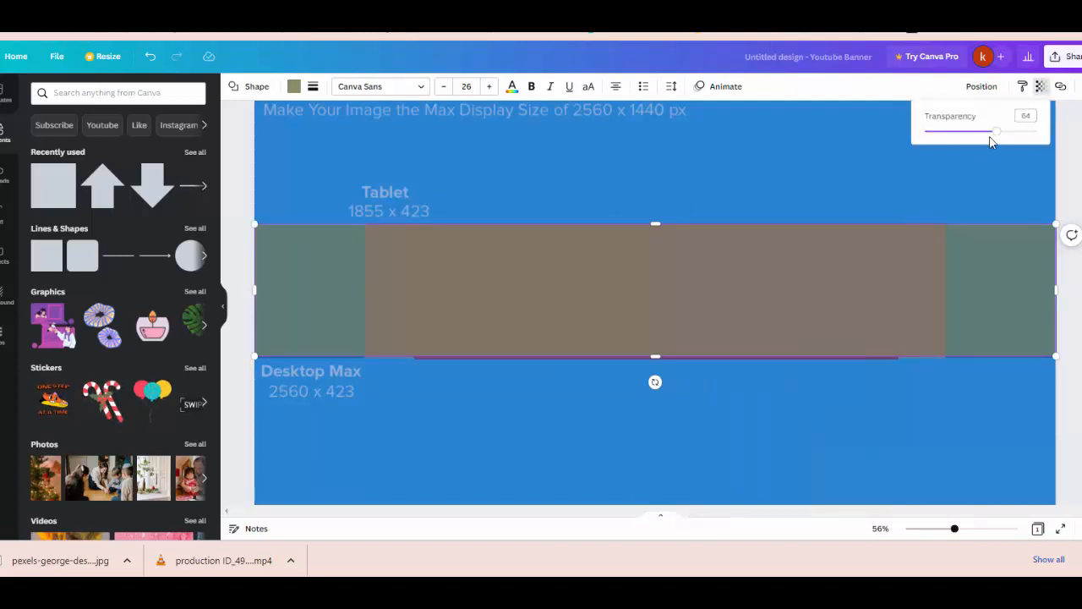
click(1039, 130)
Step: Adjust the olive band's bottom edge to 2560 x 423 and send it to the back
right_click(674, 290)
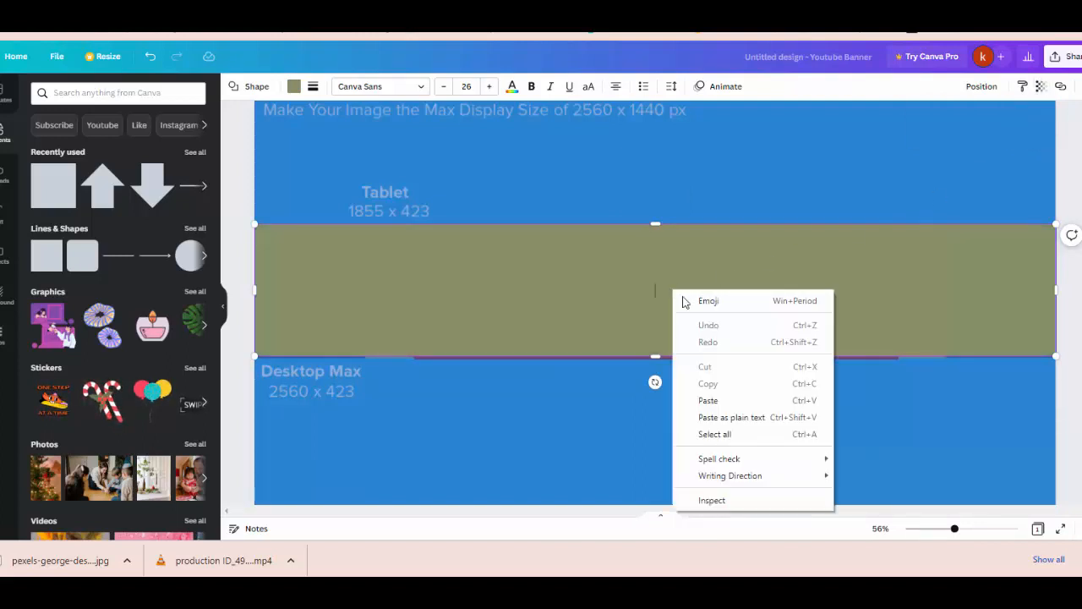
click(529, 419)
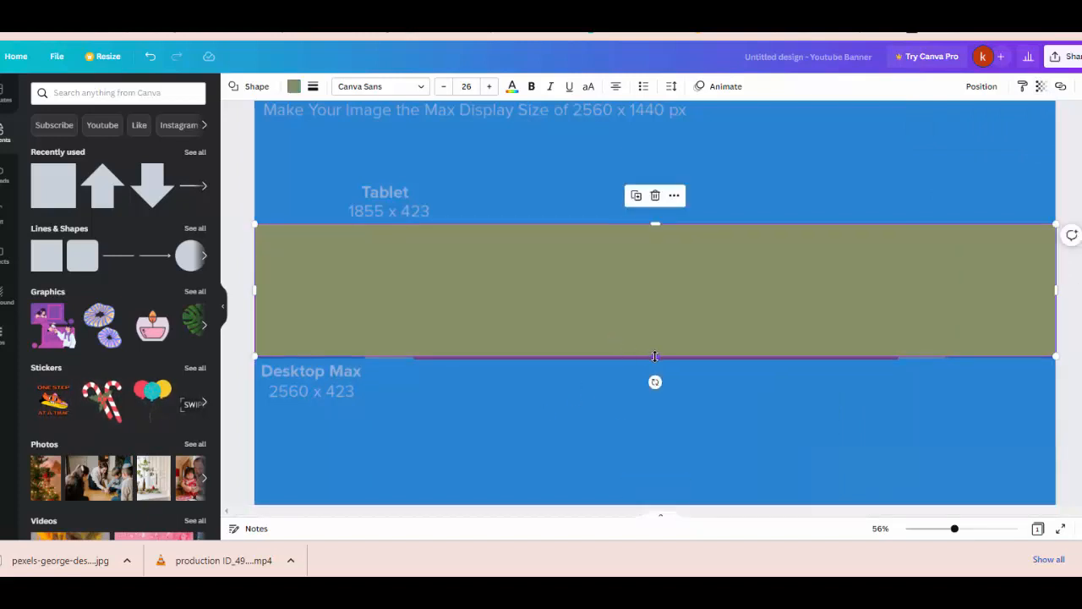
drag(654, 358, 652, 332)
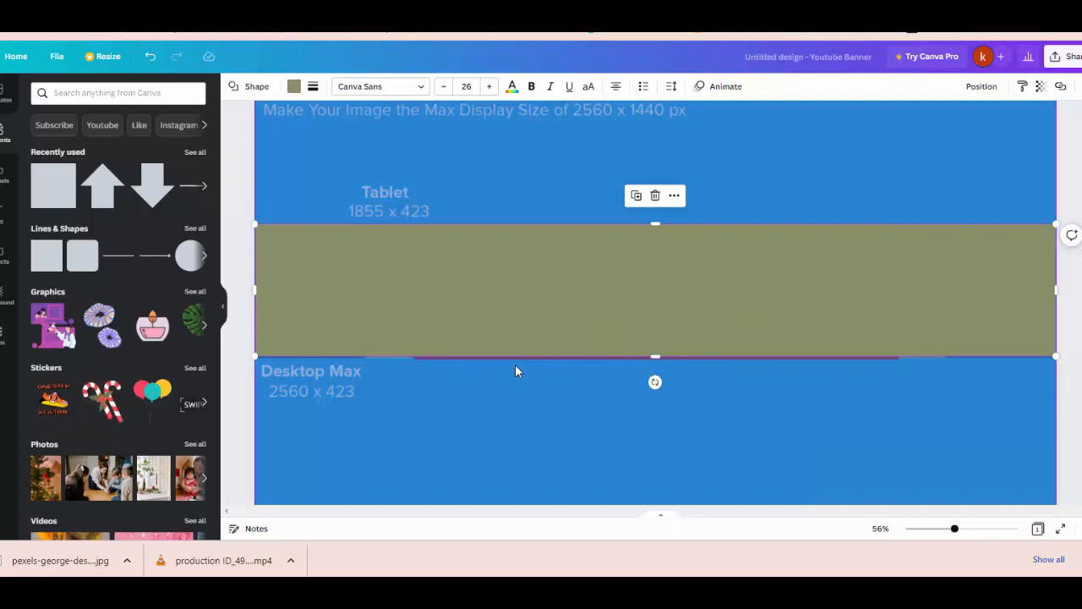
right_click(860, 316)
click(903, 400)
Step: Make the blue background fully opaque and send it behind everything
mouse_move(488, 274)
mouse_down()
mouse_move(454, 273)
mouse_move(553, 321)
mouse_move(536, 295)
mouse_move(483, 285)
mouse_up()
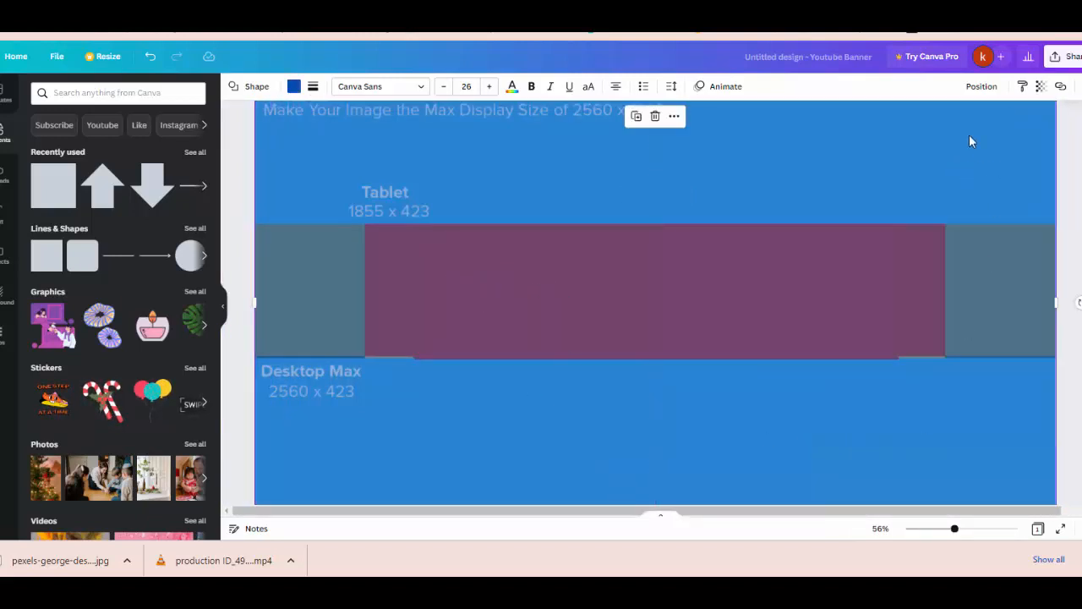
click(1040, 86)
click(1038, 132)
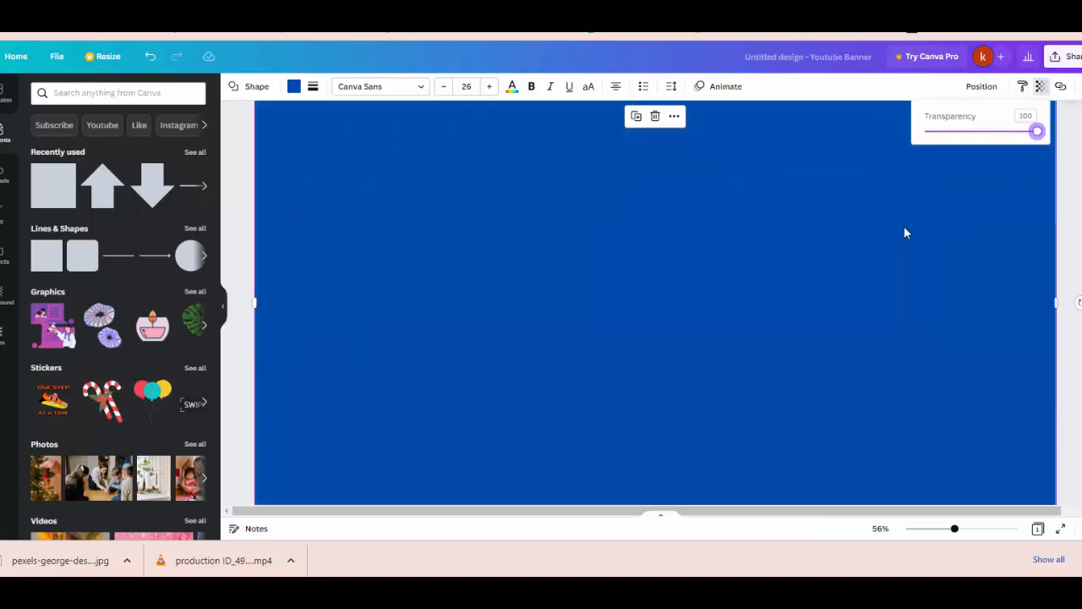
click(734, 256)
right_click(727, 254)
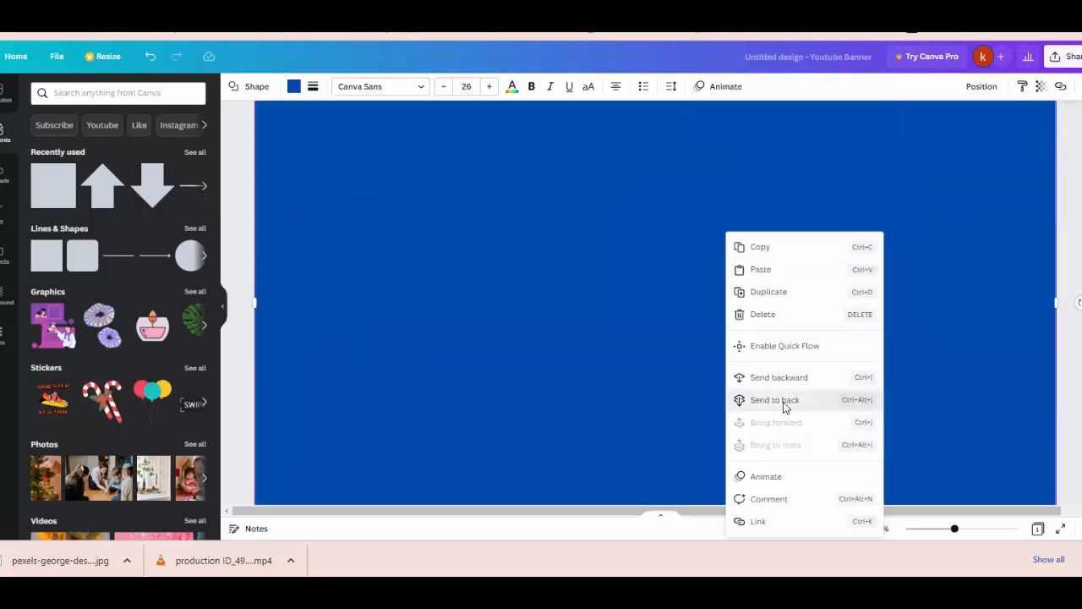
click(774, 400)
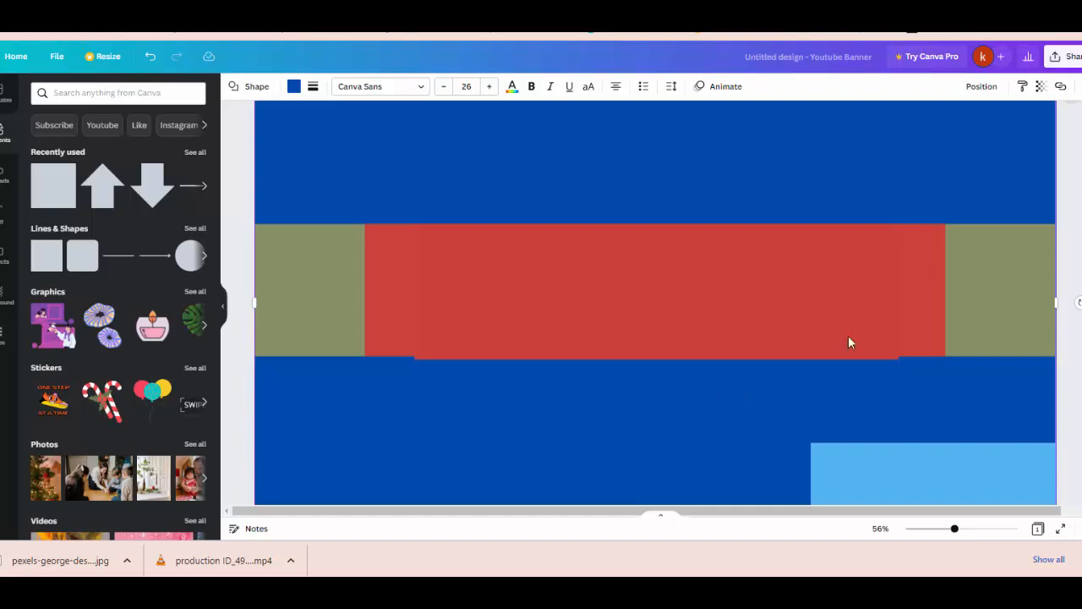
Step: Delete the light blue strip hidden at the banner's left edge
click(892, 470)
right_click(893, 470)
click(519, 478)
drag(422, 462, 473, 440)
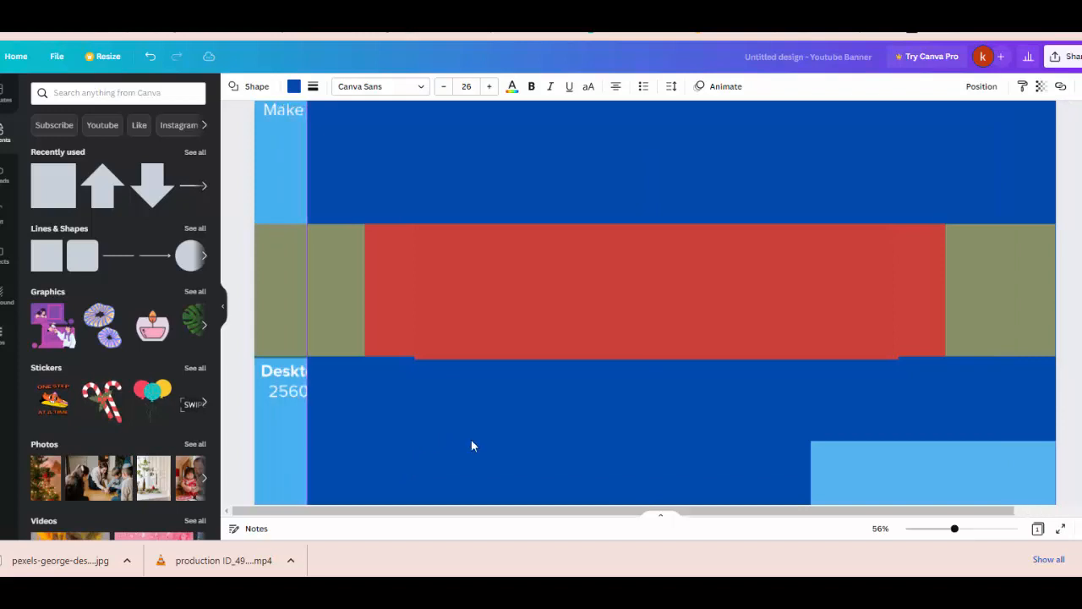
click(282, 456)
right_click(278, 455)
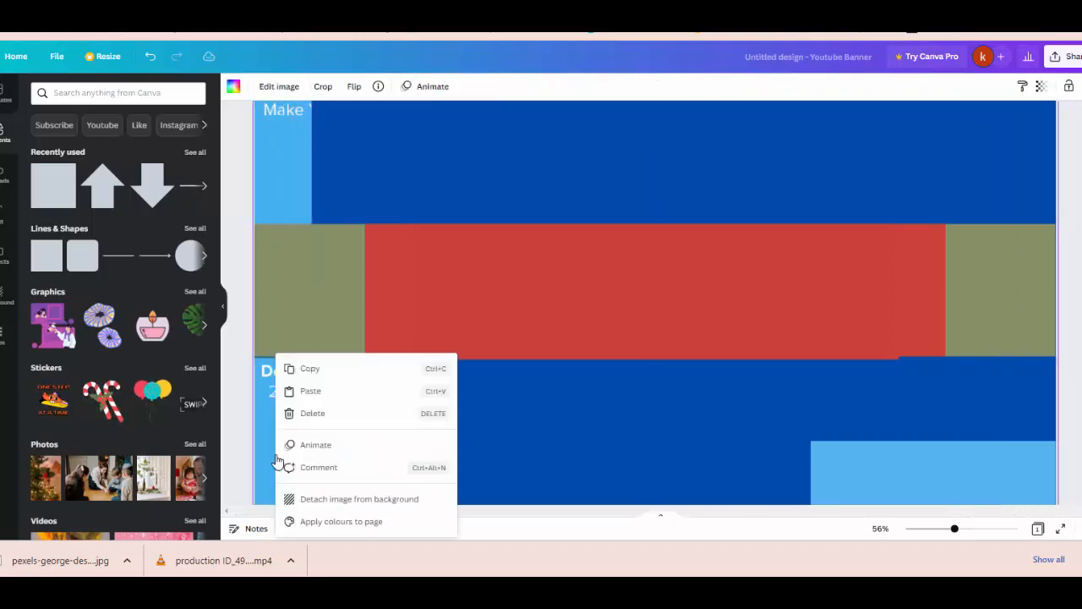
click(292, 413)
drag(438, 457, 384, 439)
Step: Delete the light blue rectangle at the bottom right
click(968, 485)
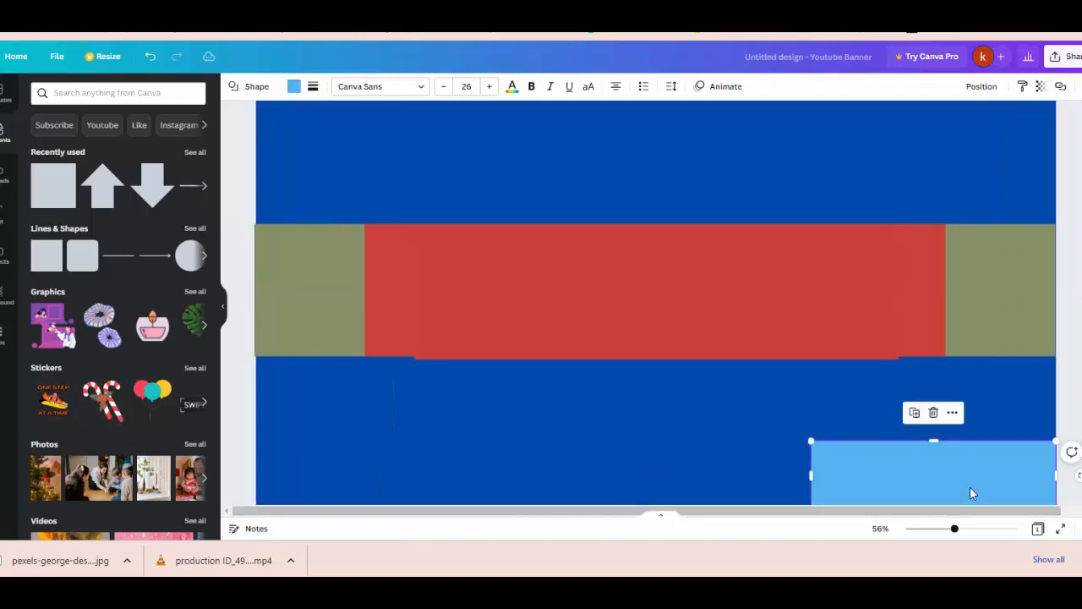
key(Delete)
click(816, 346)
click(817, 355)
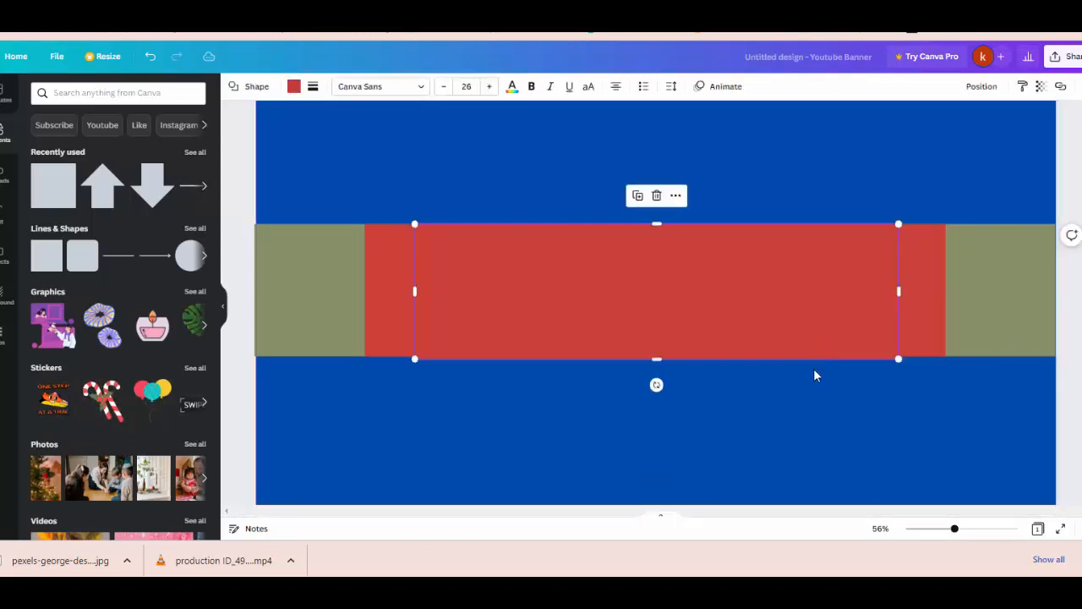
Step: Recolour the inner red rectangle black from Default Colours
drag(511, 351, 566, 519)
key(ctrl+z)
key(ctrl+z)
double_click(532, 316)
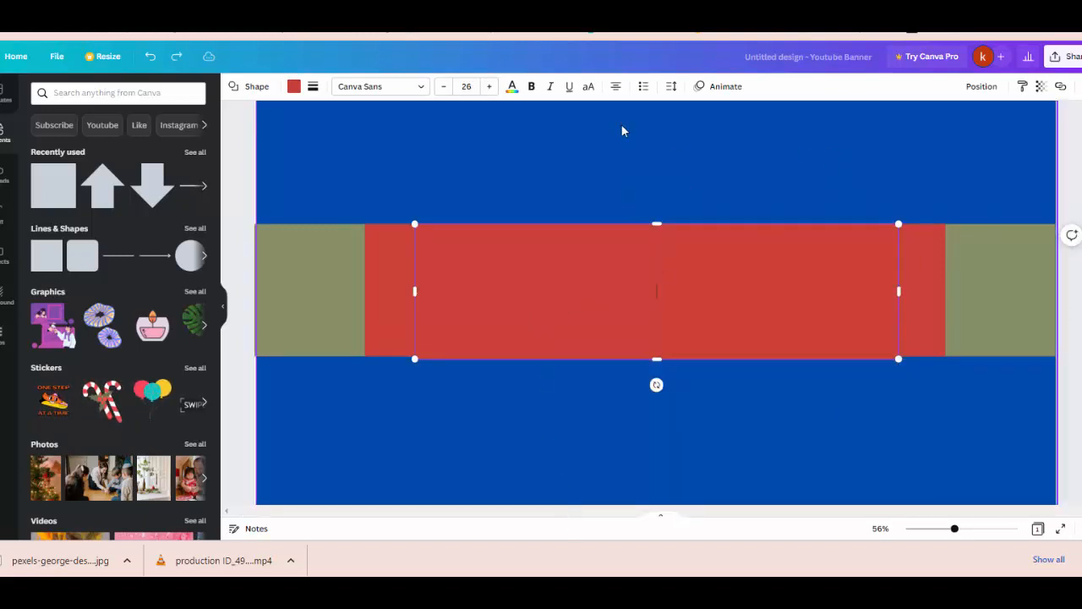
click(294, 86)
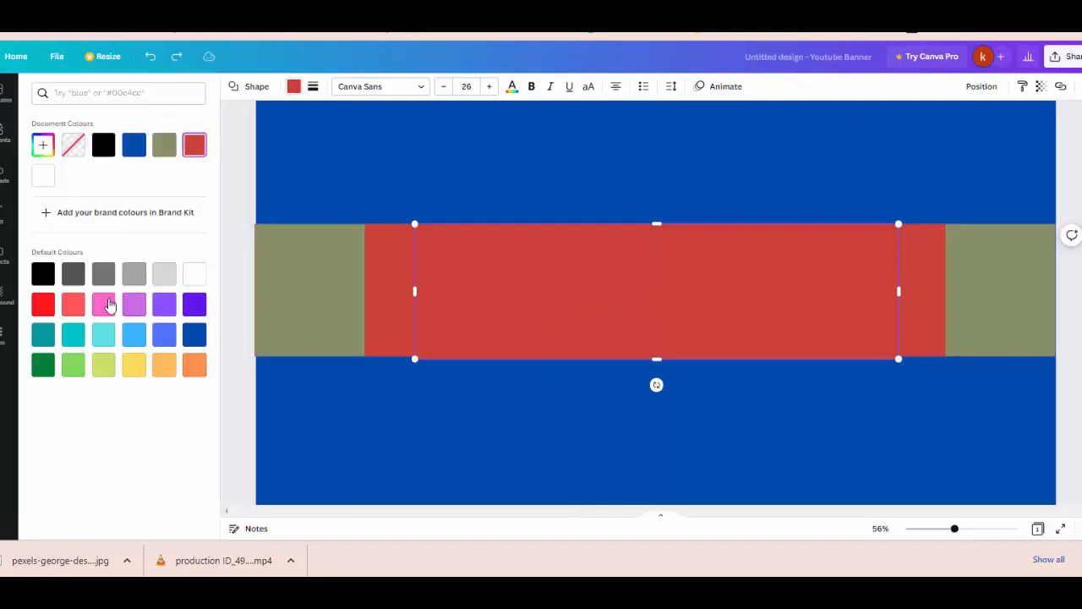
click(43, 273)
click(400, 432)
Step: Inspect the black centre rectangle and the red strips flanking it
click(406, 306)
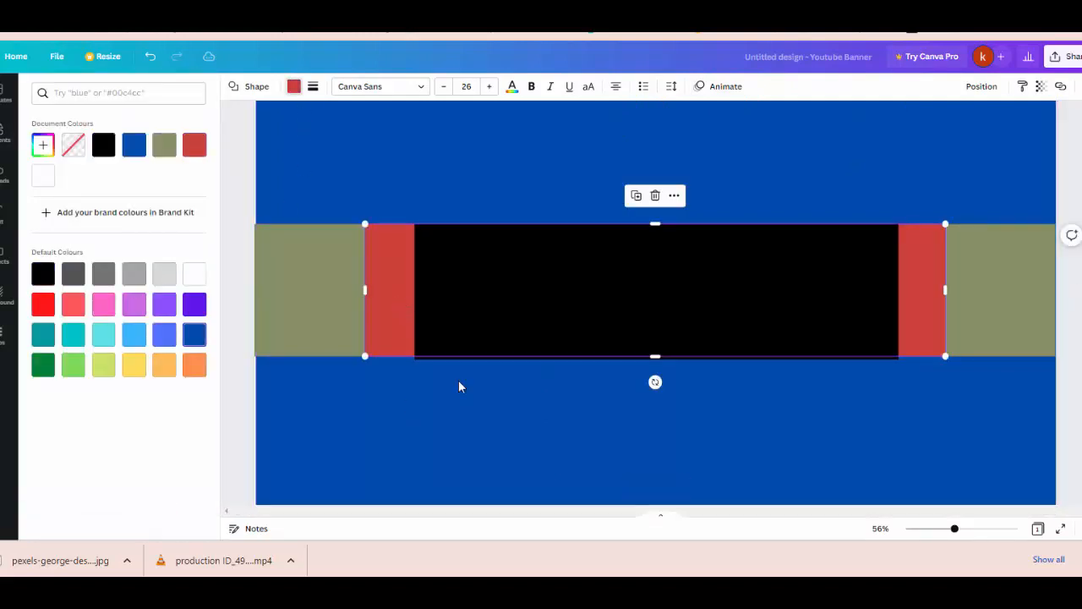
click(635, 307)
click(651, 415)
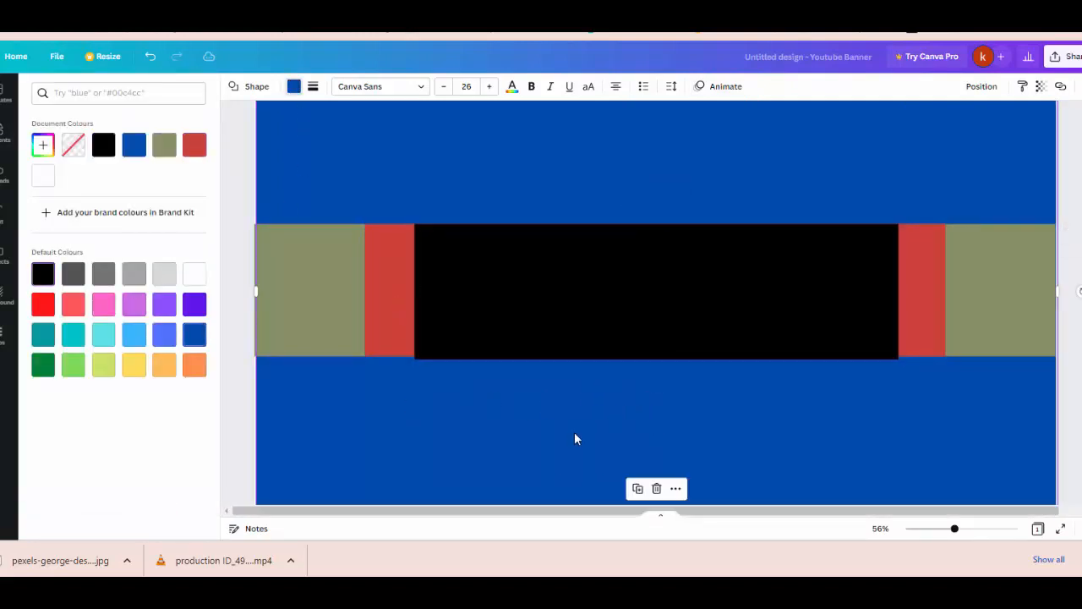
ctrl+scroll(715, 401, up, 3)
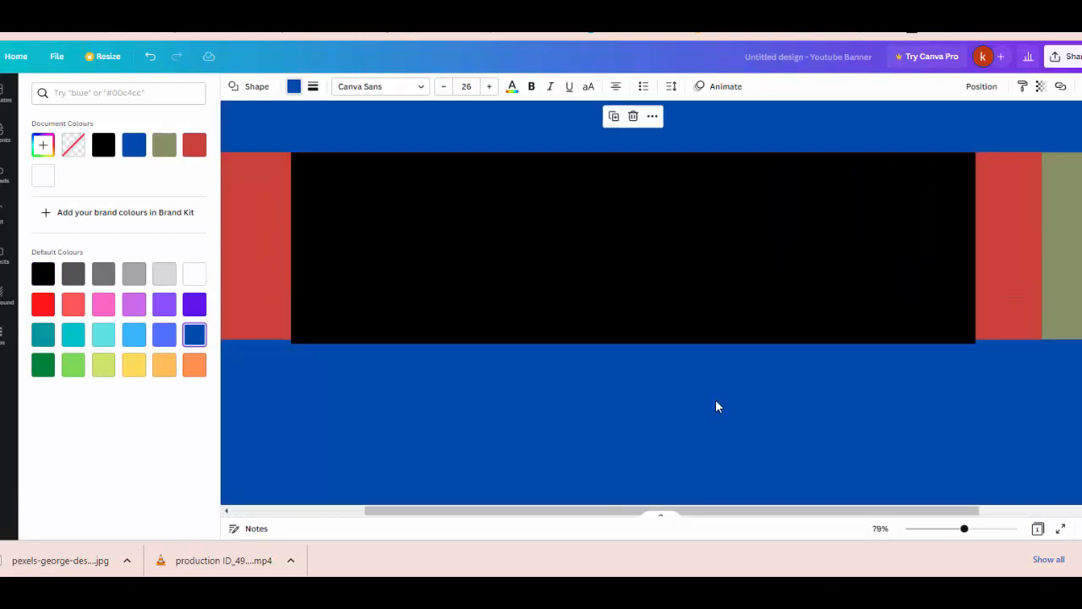
click(686, 308)
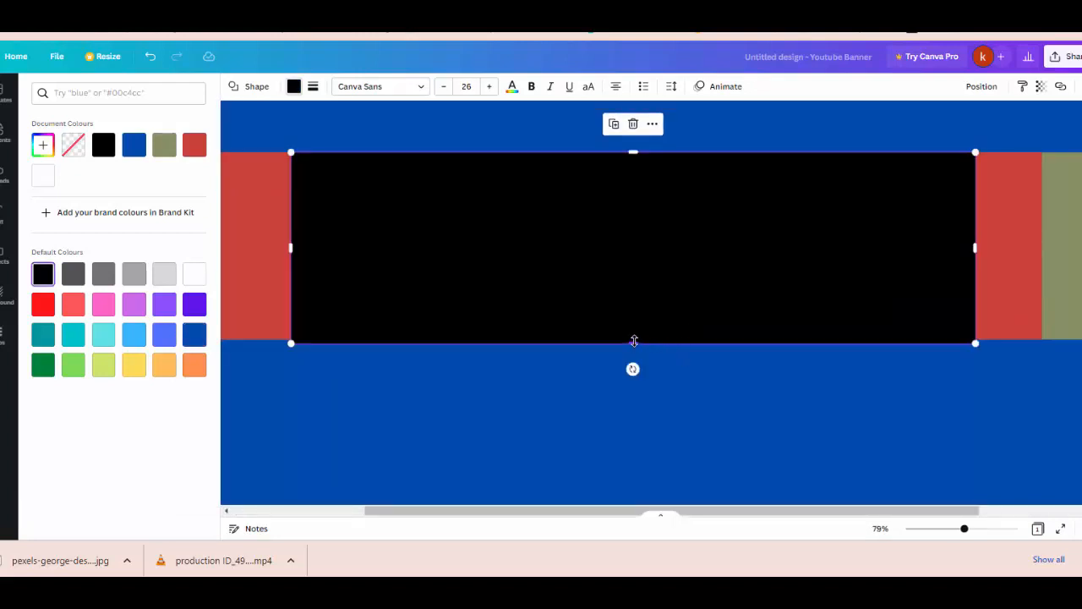
click(624, 387)
scroll(624, 363, down, 2)
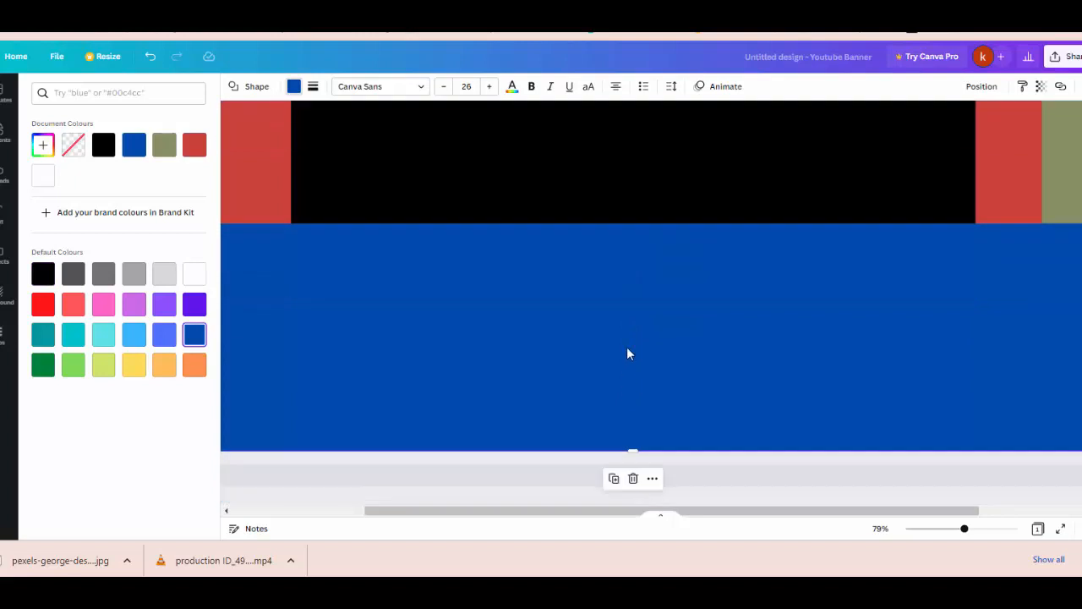
ctrl+scroll(626, 347, down, 4)
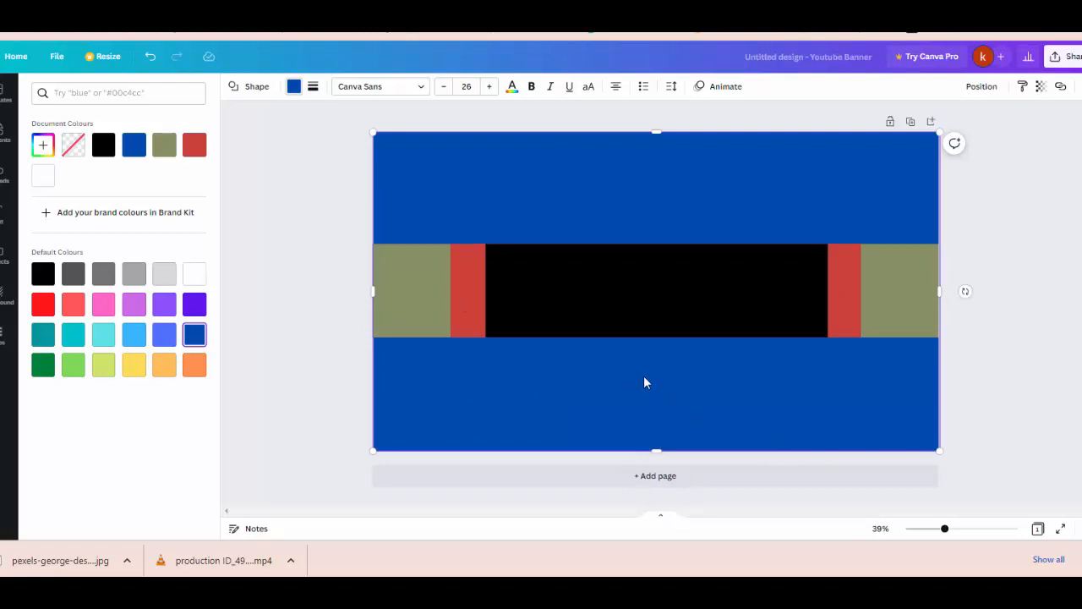
Step: Add the uploaded portrait photo to the banner
click(7, 174)
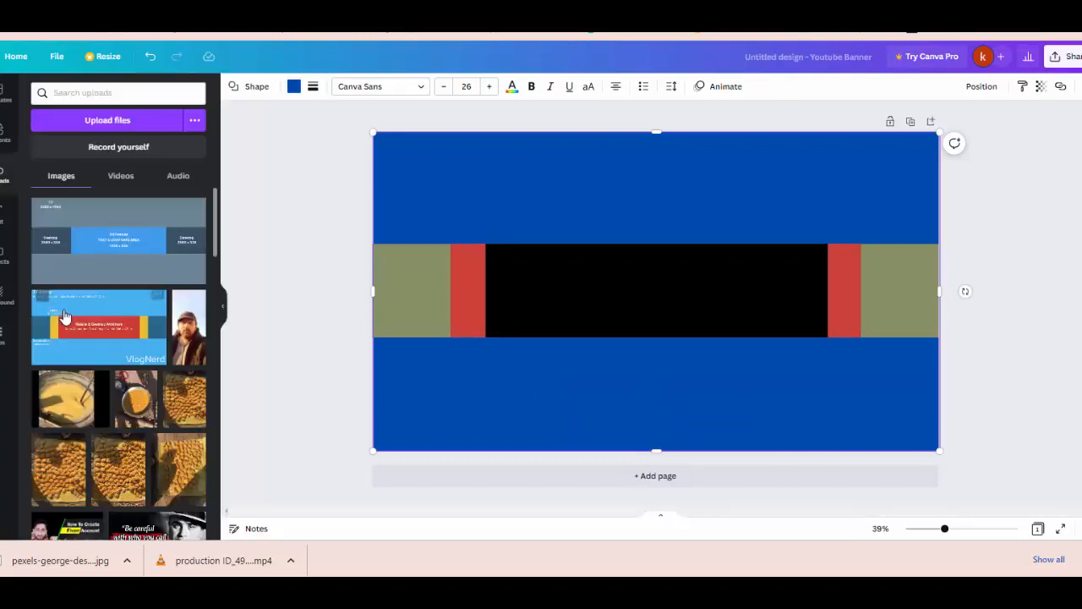
scroll(118, 338, down, 2)
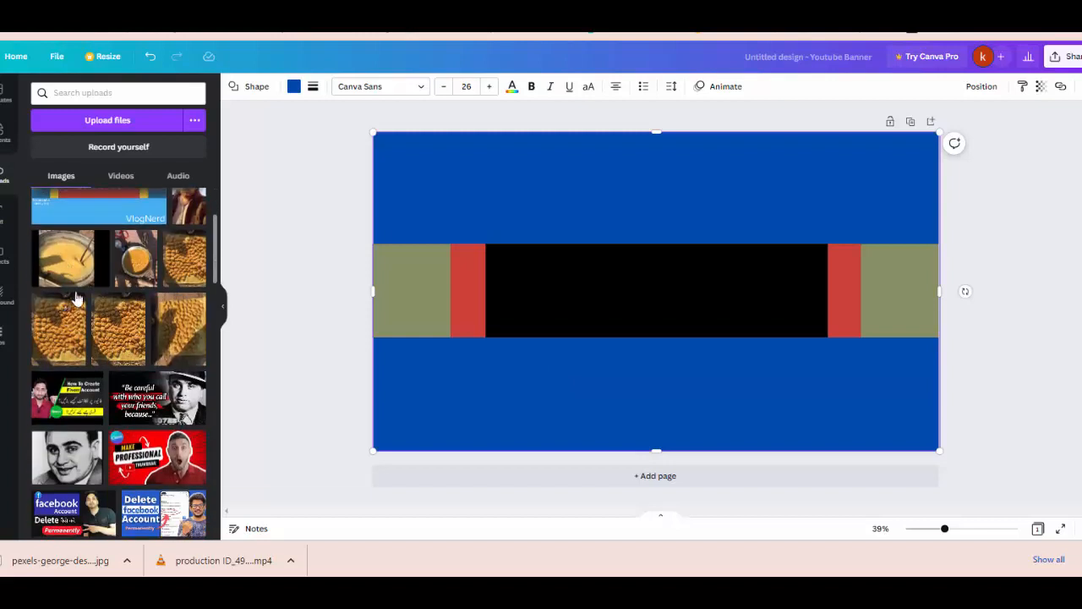
click(181, 217)
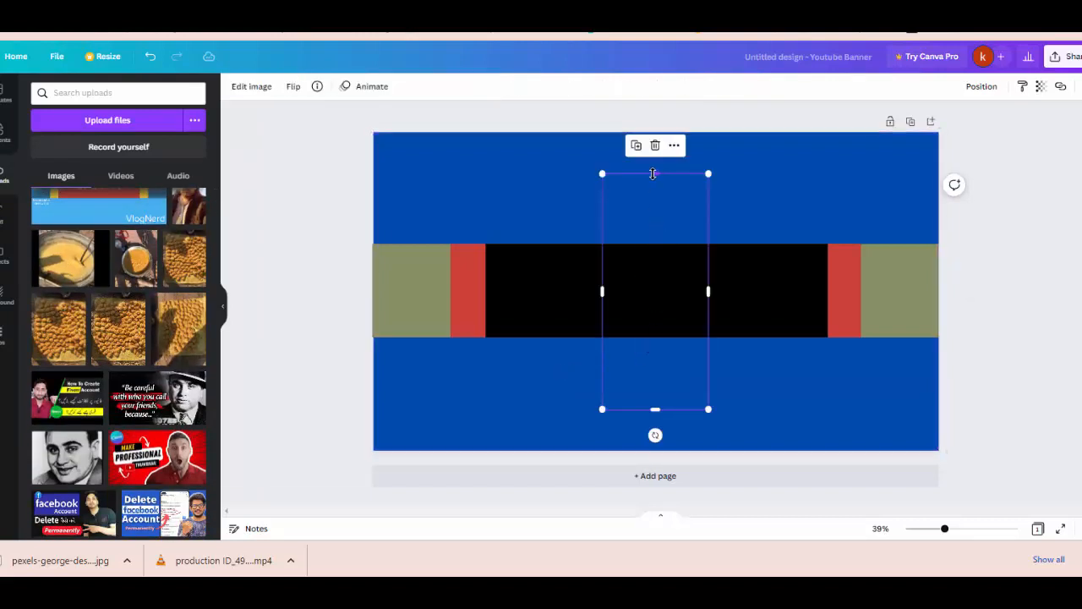
Step: Resize the photo to about 343 x 423 and place it at the black band's left end
drag(708, 409, 684, 288)
click(638, 268)
drag(611, 256, 517, 307)
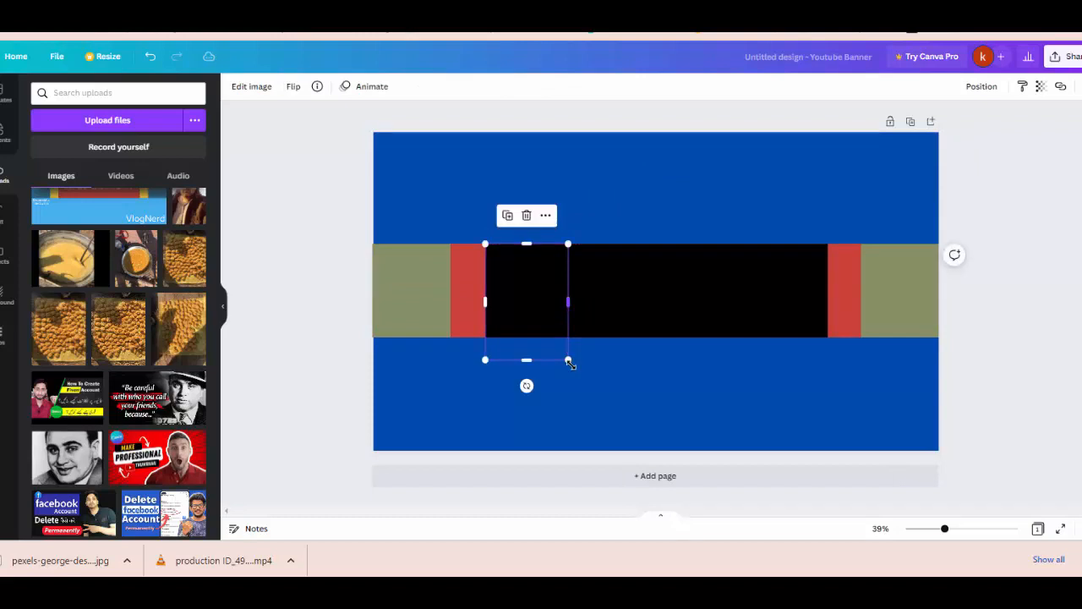
drag(568, 359, 559, 348)
drag(524, 244, 529, 296)
drag(522, 349, 557, 339)
click(592, 403)
click(590, 372)
click(522, 290)
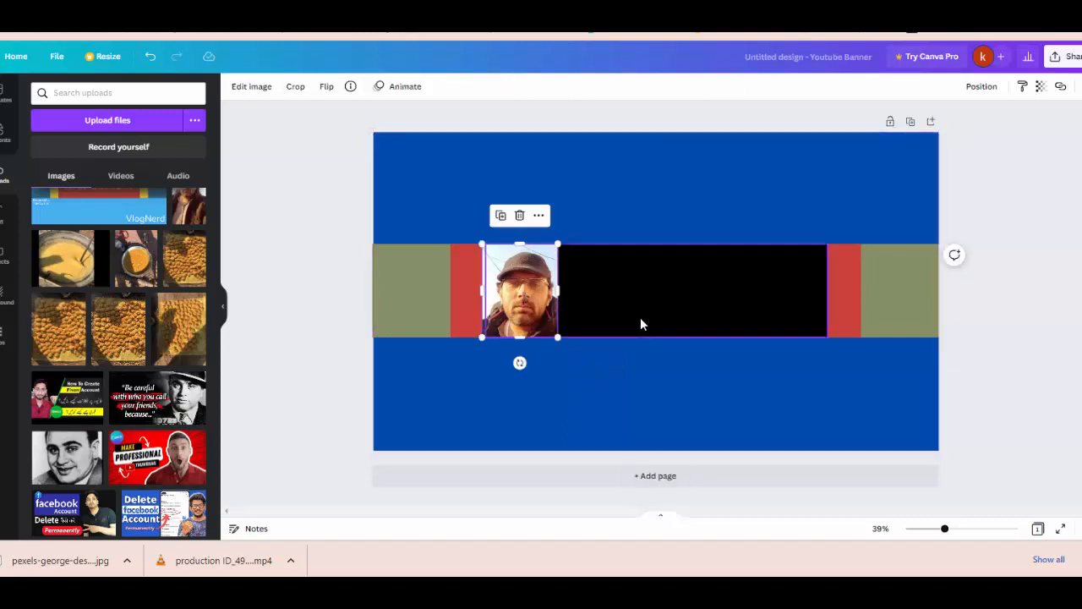
click(6, 215)
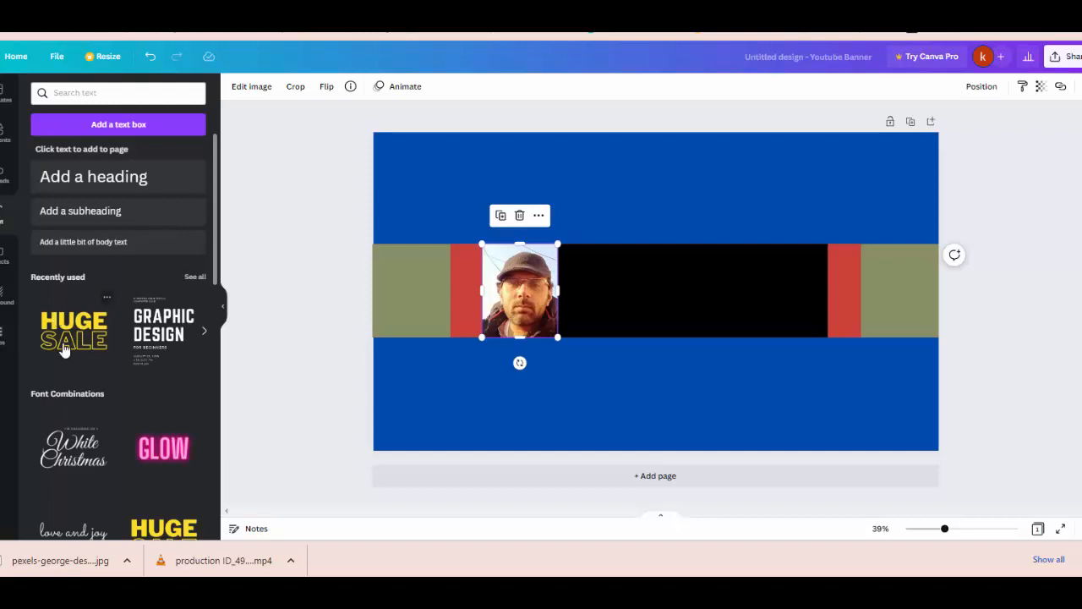
Step: Add the HUGE SALE text combination and delete its SALE line
click(74, 347)
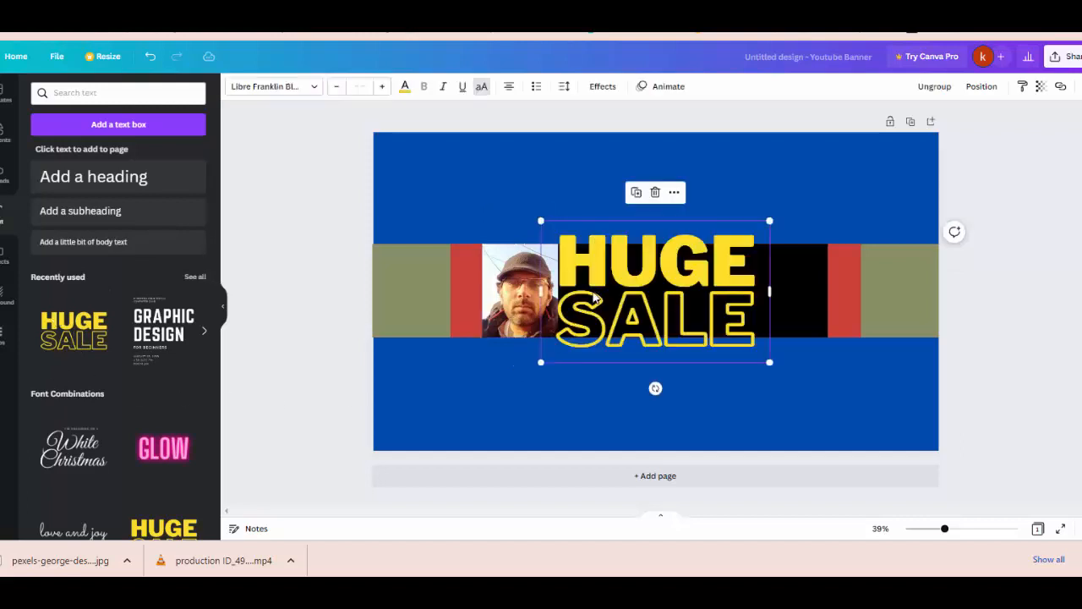
click(616, 320)
click(624, 324)
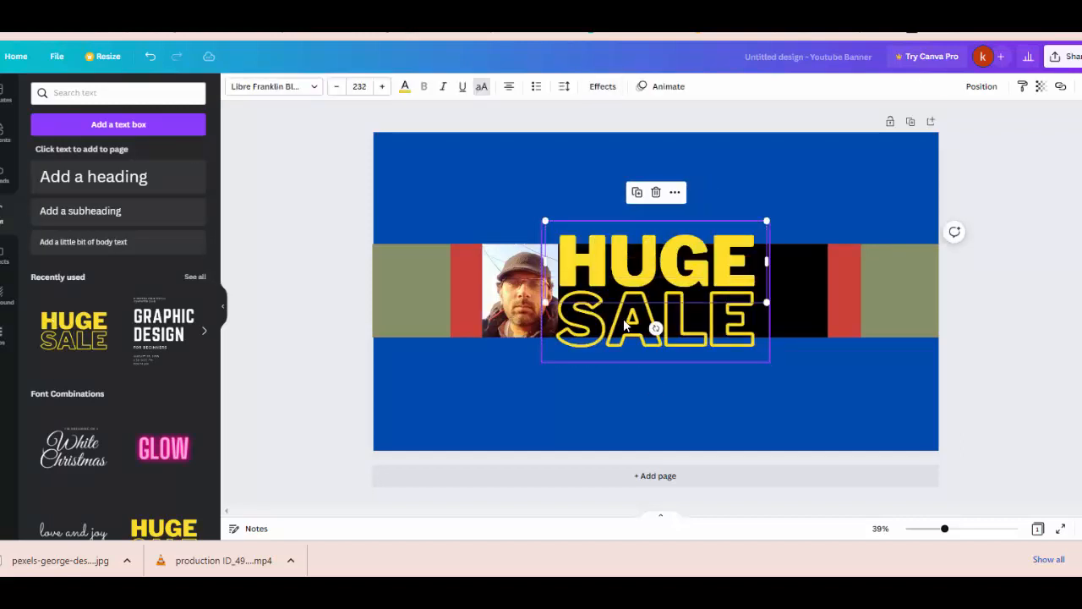
click(785, 333)
click(657, 334)
click(658, 333)
key(Delete)
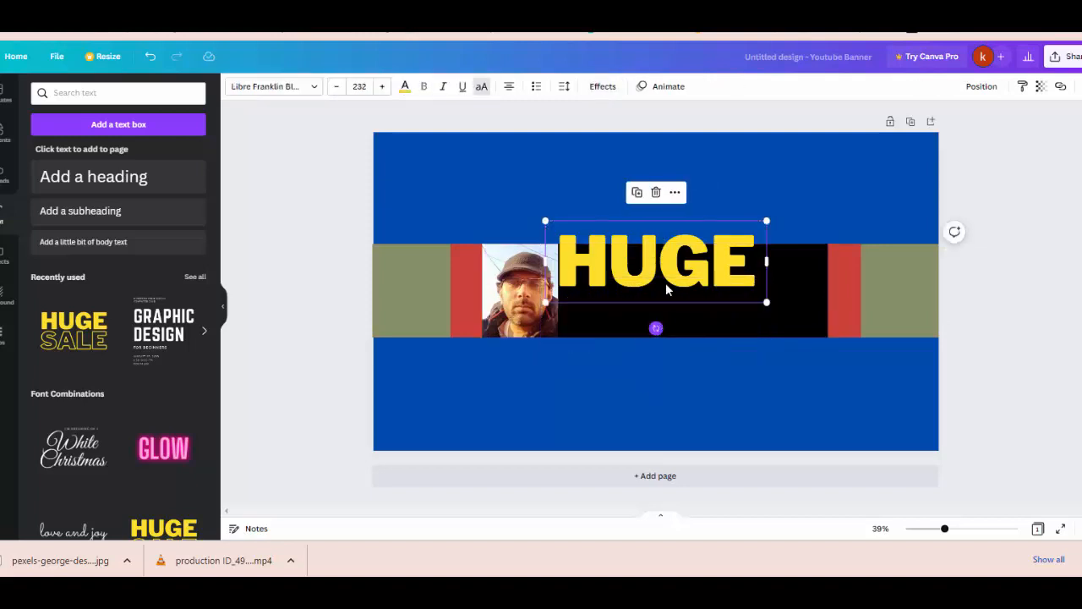
Step: Replace the word HUGE with the person's full name, fixing the typos
double_click(666, 270)
click(666, 269)
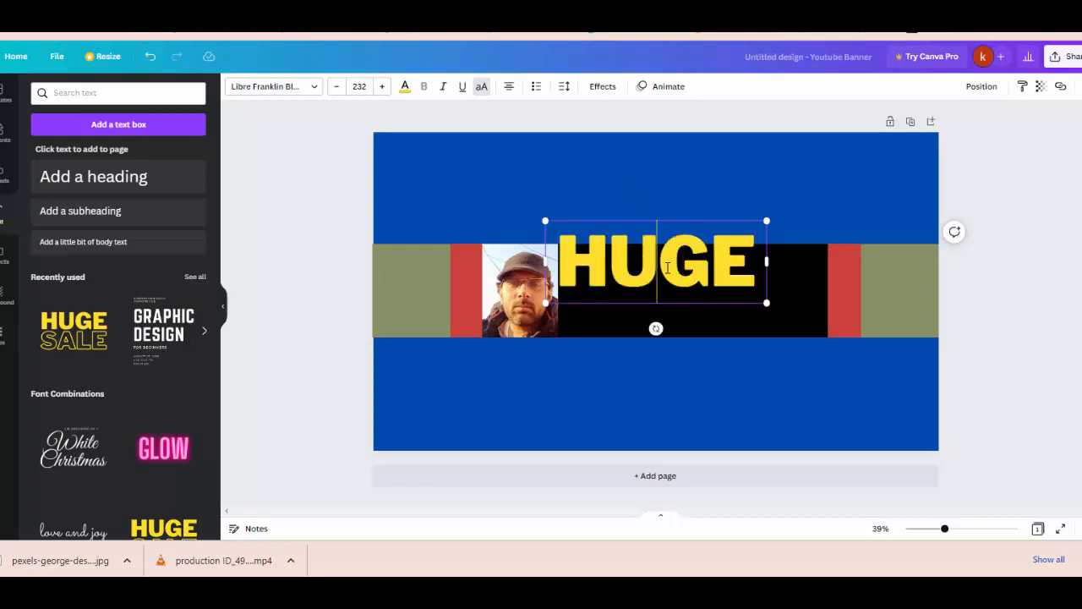
click(742, 313)
click(701, 282)
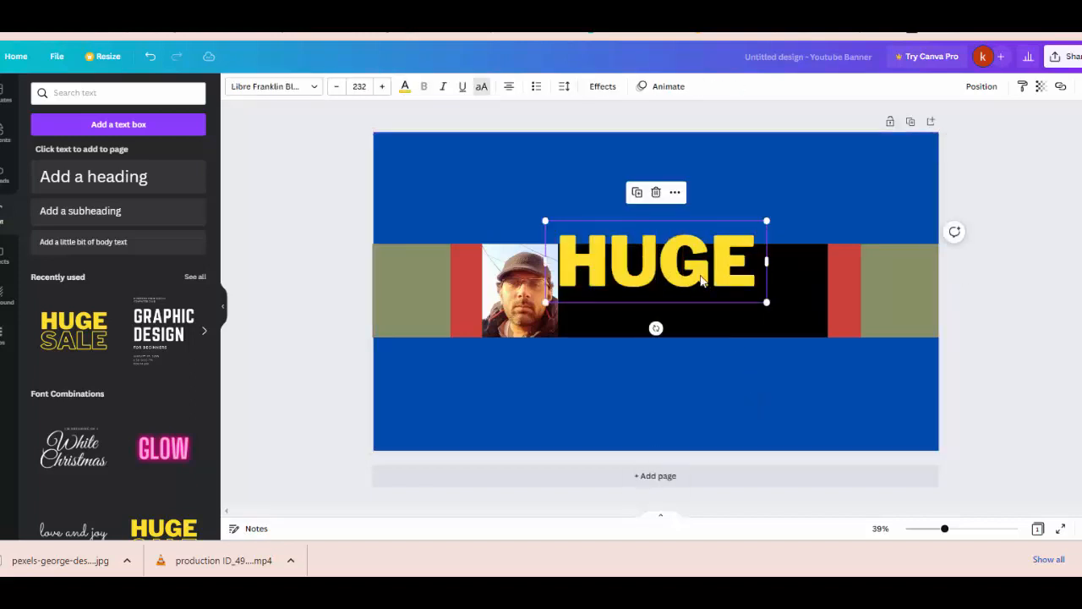
double_click(701, 281)
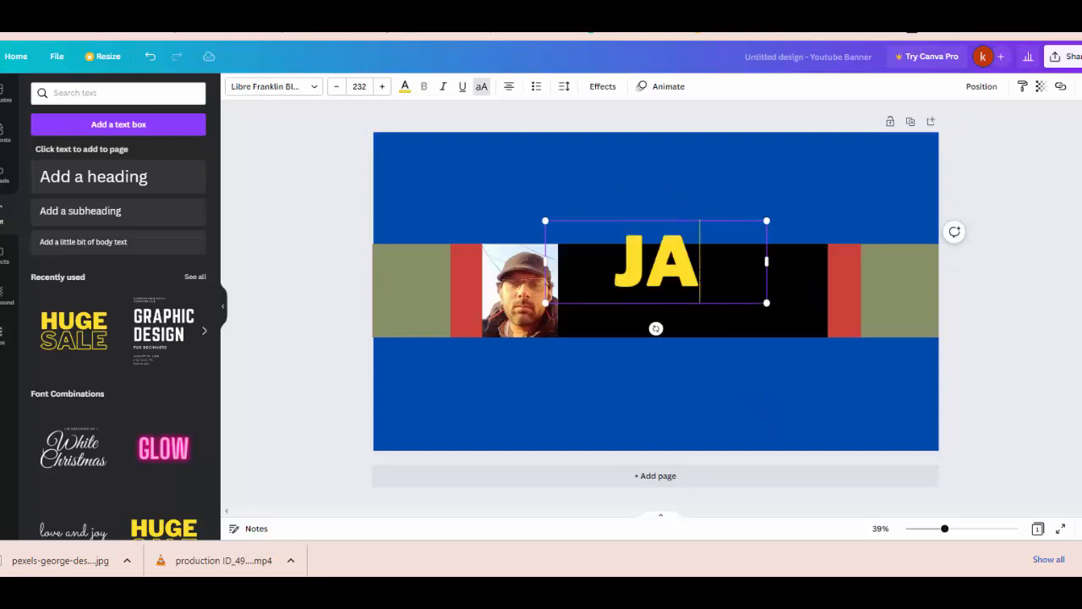
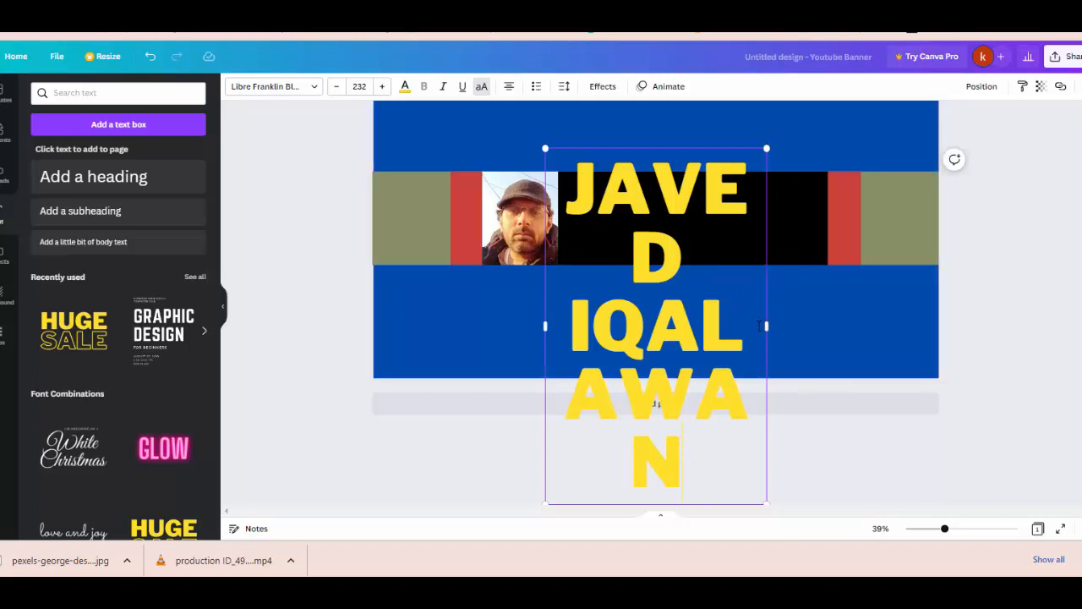
Step: Set the name heading's font size to 100
click(336, 87)
click(336, 86)
click(336, 86)
click(354, 87)
click(353, 86)
click(355, 87)
text(10)
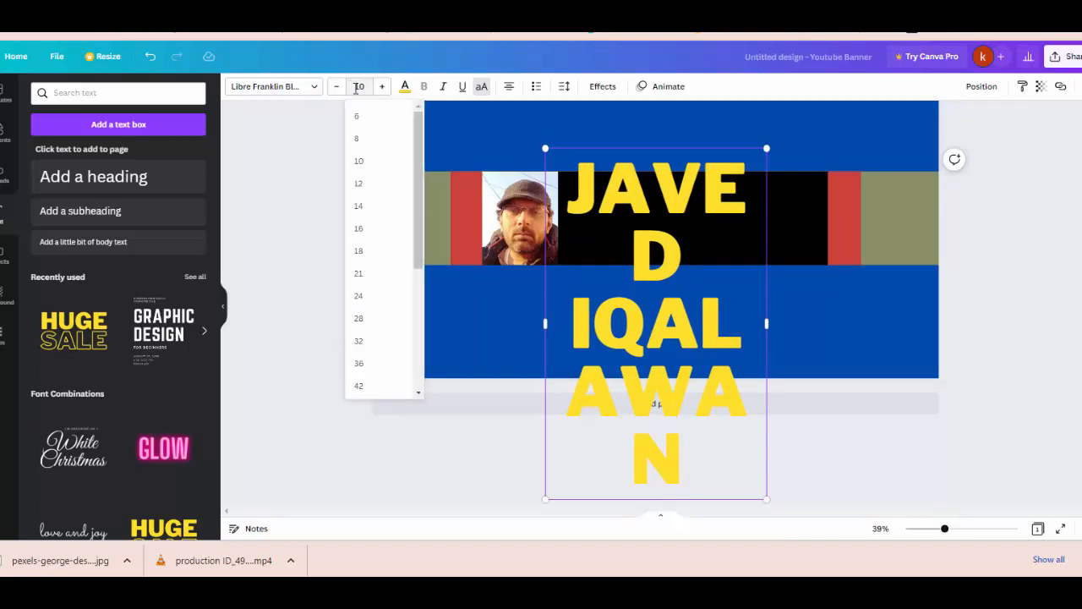
text(0)
key(Return)
click(726, 393)
Step: Move the name into the black band and widen it to fit on one line beside the photo
drag(635, 259, 652, 297)
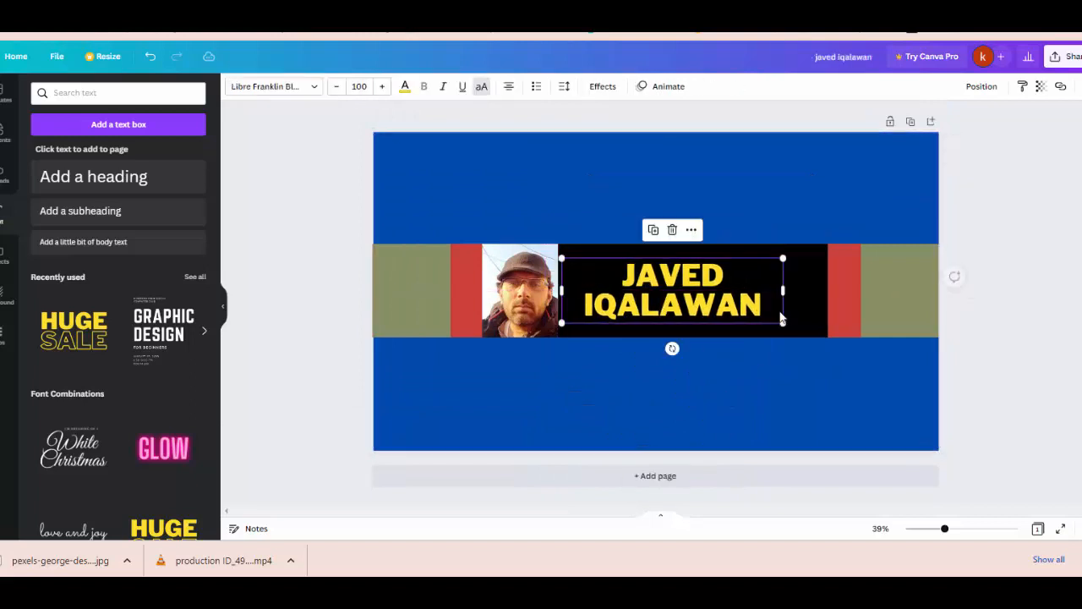
drag(783, 289, 855, 291)
click(759, 275)
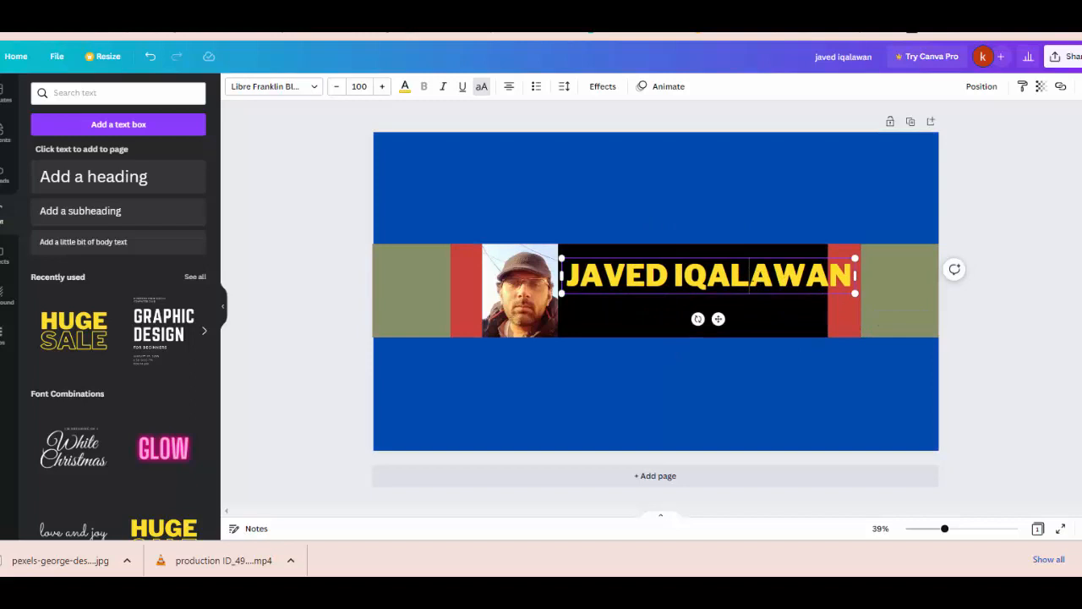
click(691, 314)
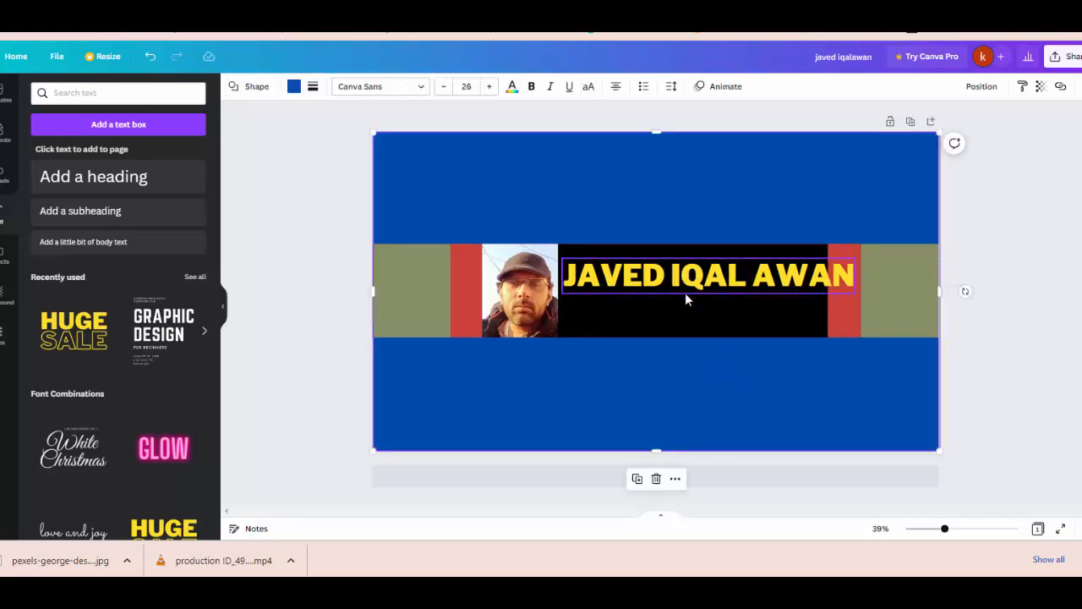
drag(685, 293, 687, 315)
drag(862, 316, 827, 316)
click(817, 404)
drag(715, 293, 711, 302)
click(734, 380)
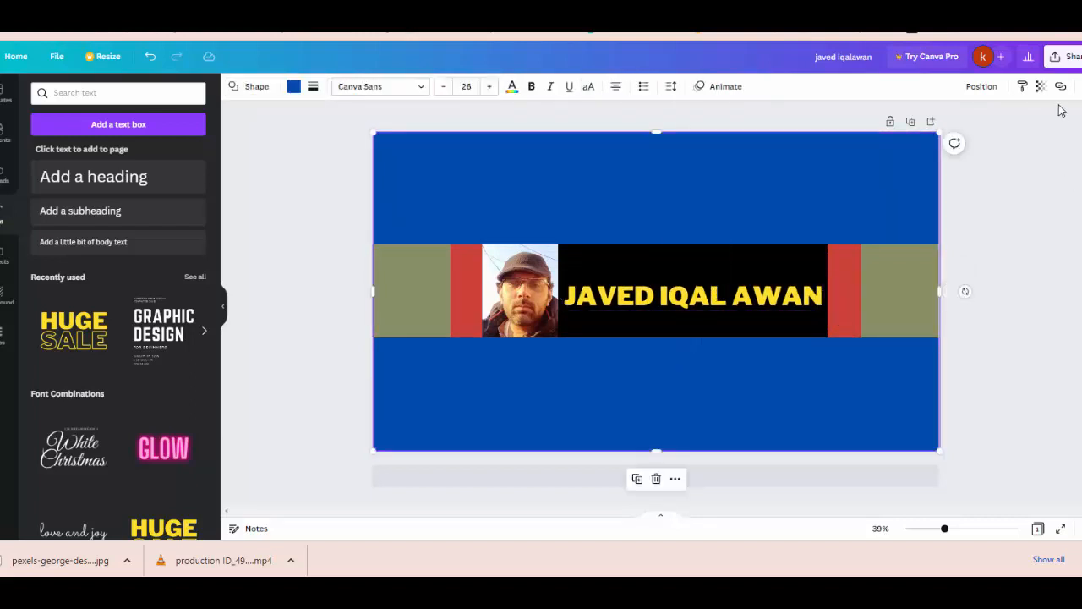
Step: Download the banner via Share > Download as a JPG, dismissing the upgrade popup
click(1067, 57)
click(1000, 336)
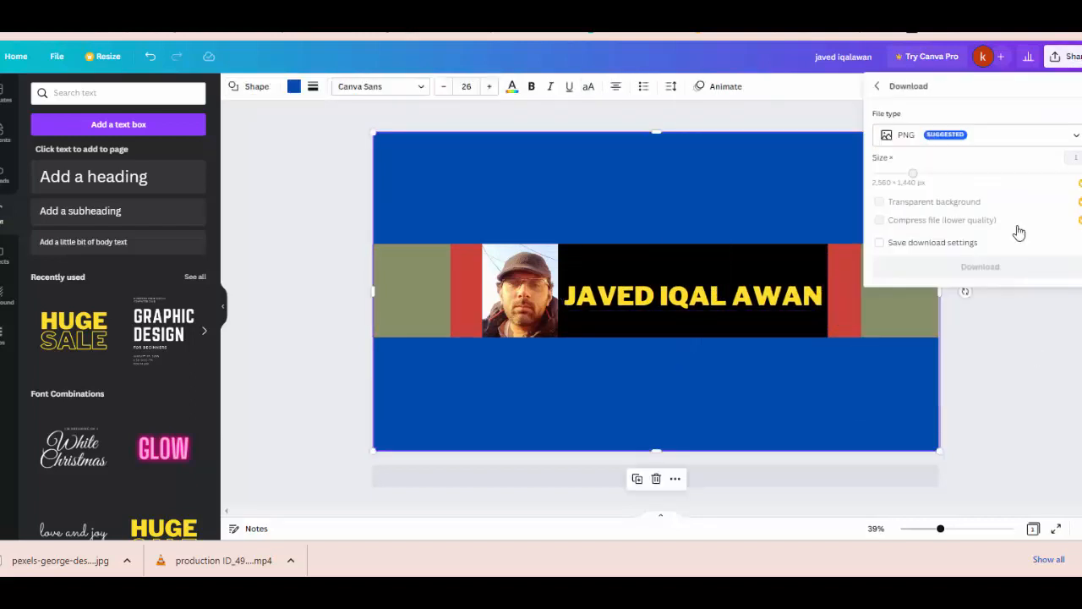
click(1000, 179)
click(814, 134)
click(1004, 138)
click(951, 170)
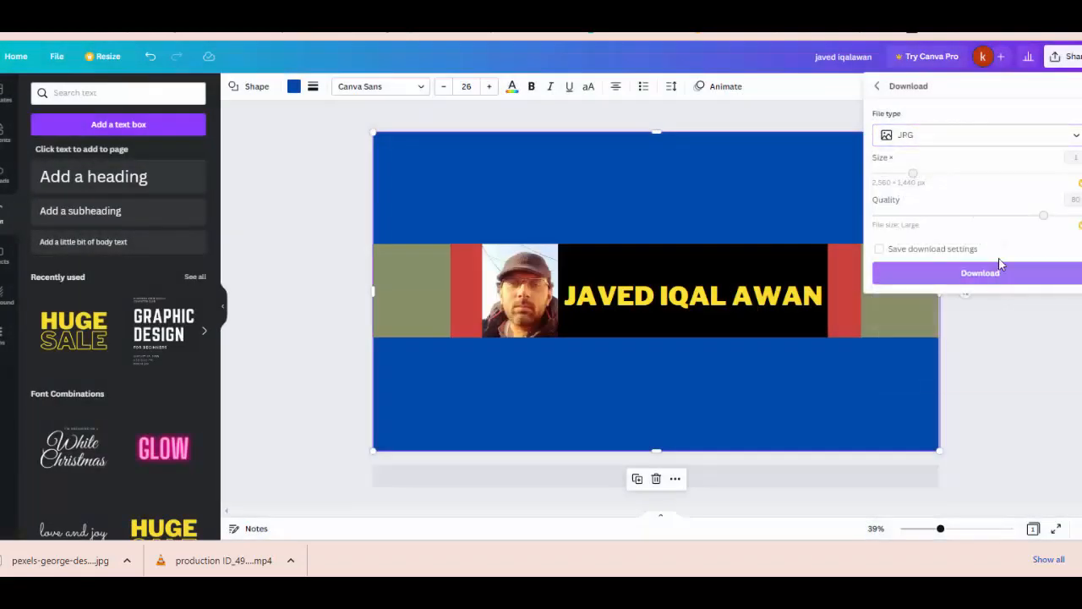
click(977, 270)
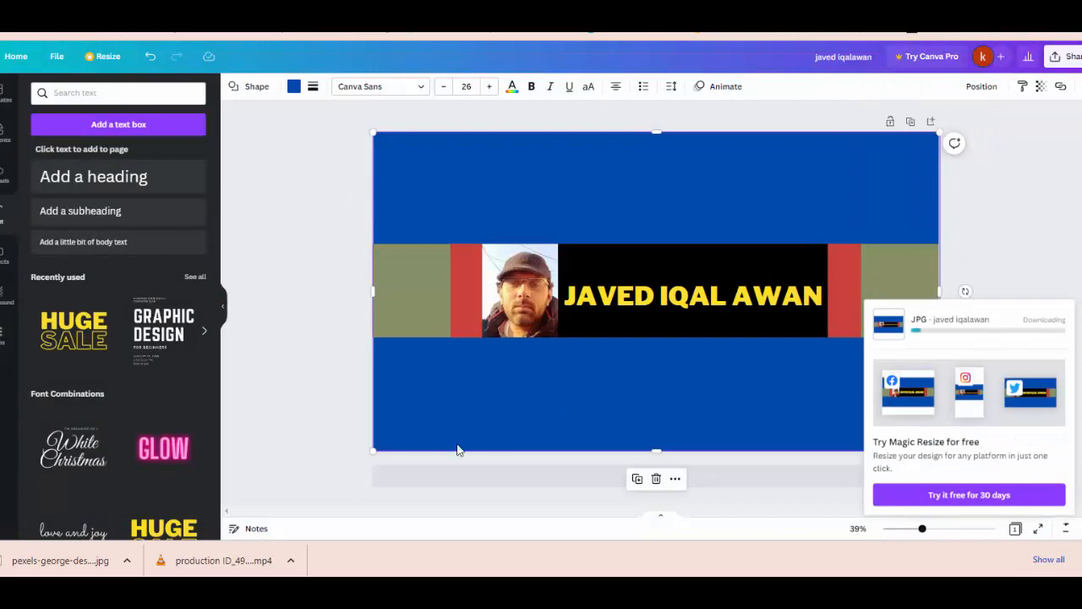
click(287, 453)
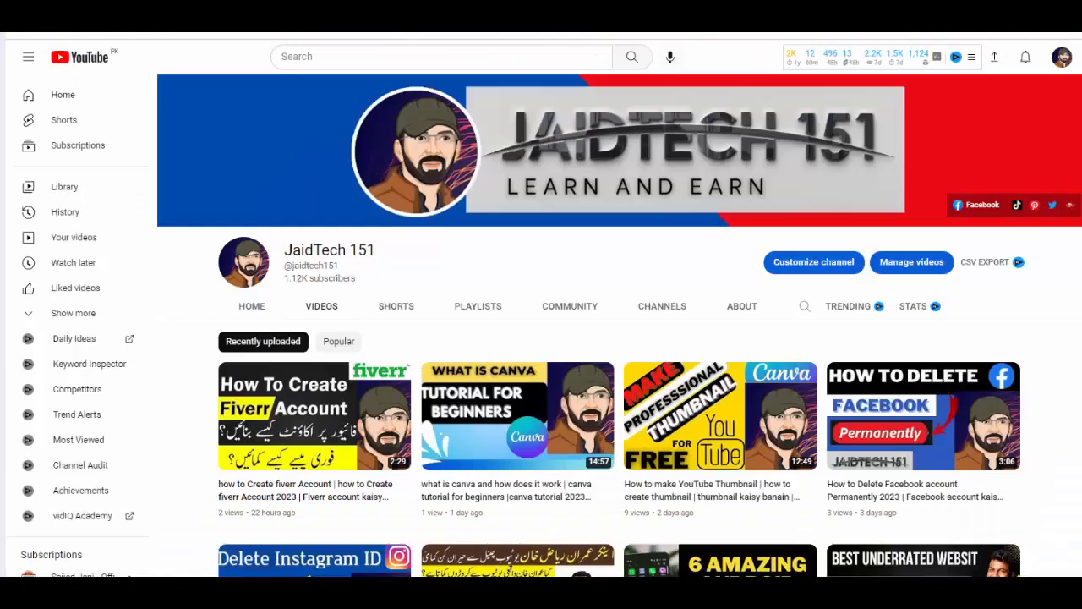
Step: In YouTube Studio's Customization > Branding, choose CHANGE for the Banner image
click(1061, 57)
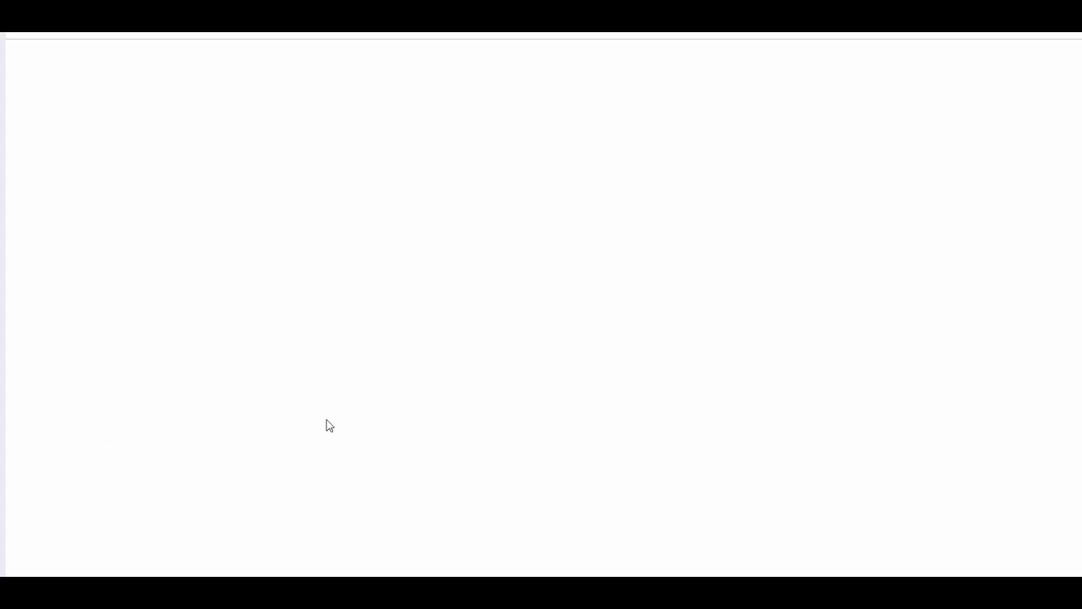
scroll(326, 419, down, 5)
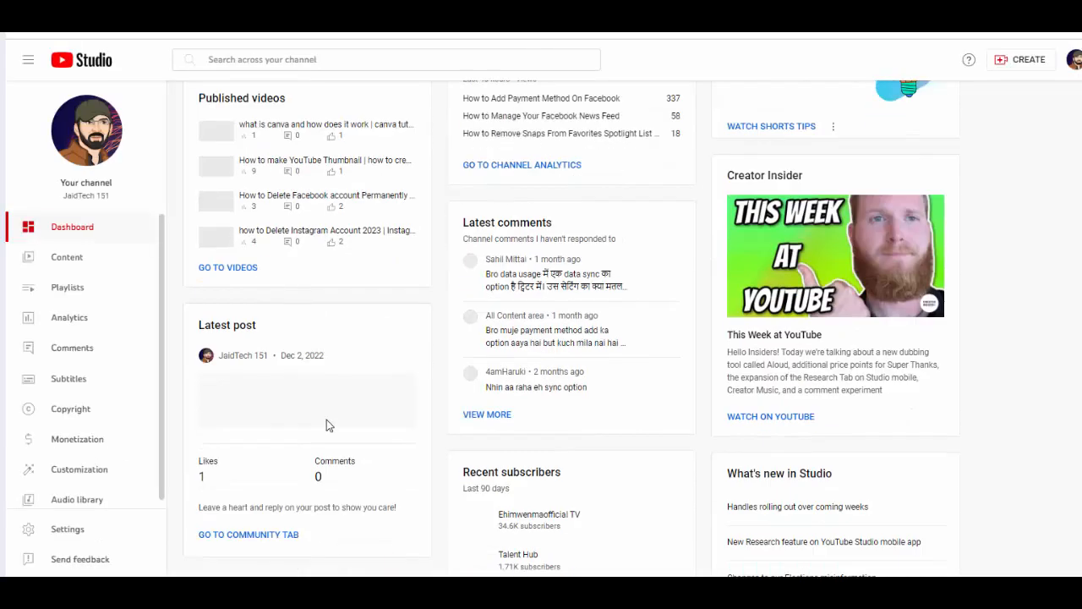
click(69, 478)
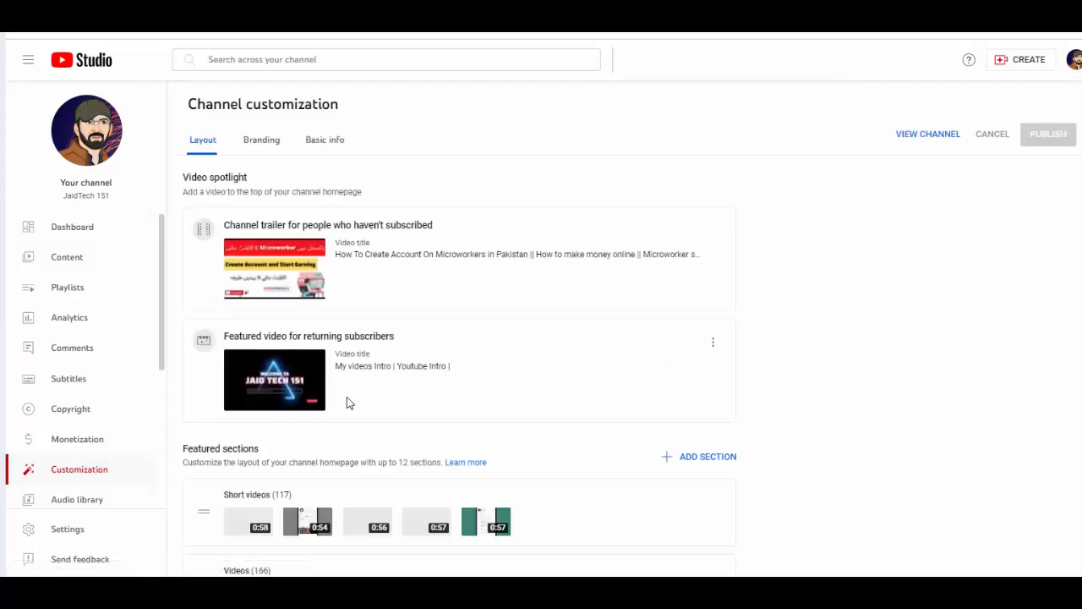
click(258, 145)
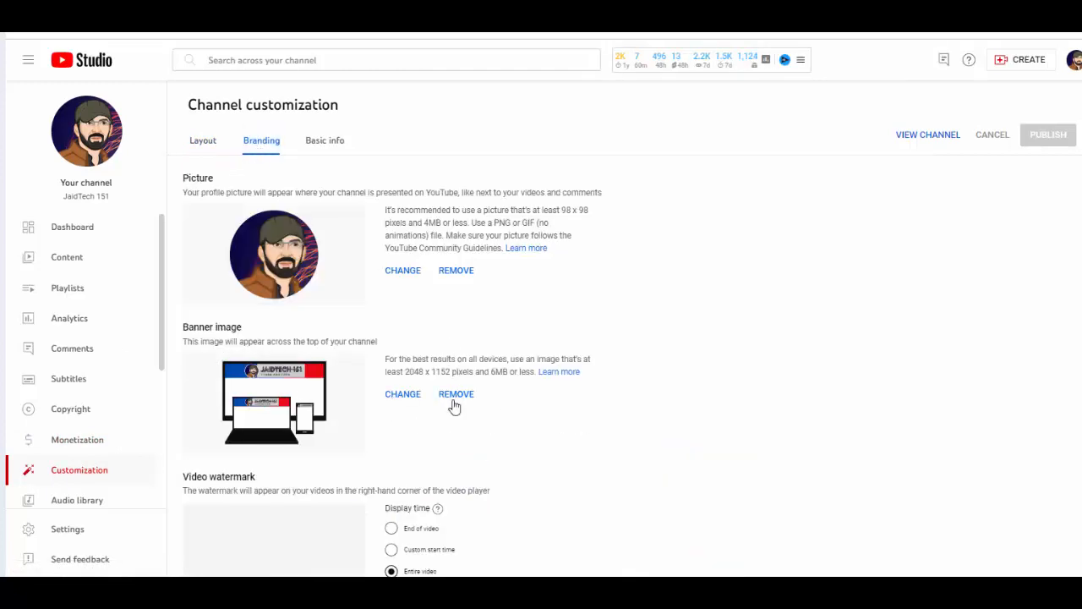
click(411, 399)
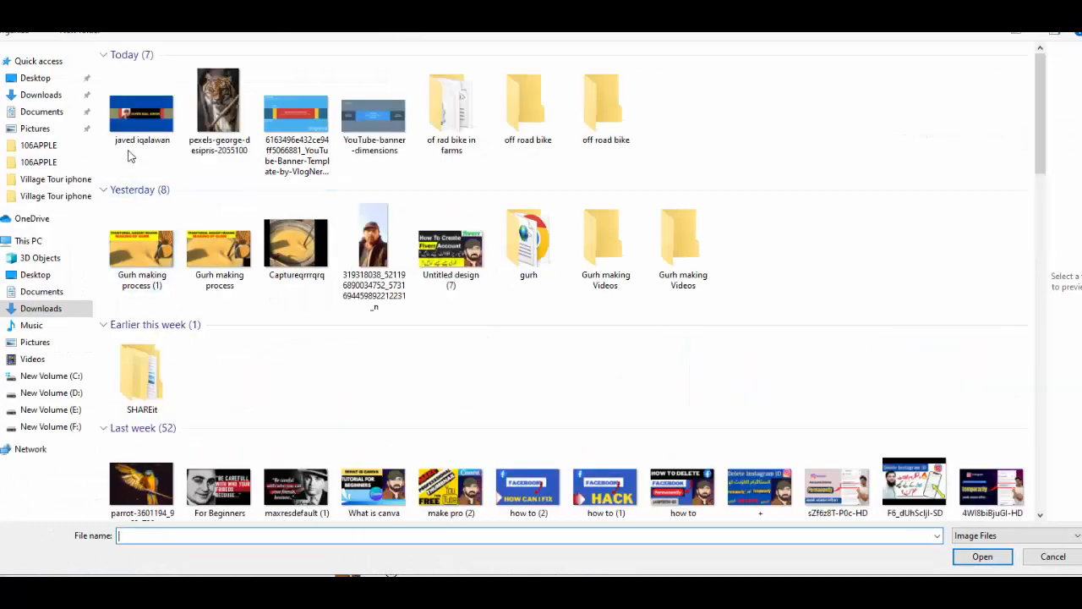
Step: Choose the downloaded banner JPG from the Downloads folder
double_click(135, 118)
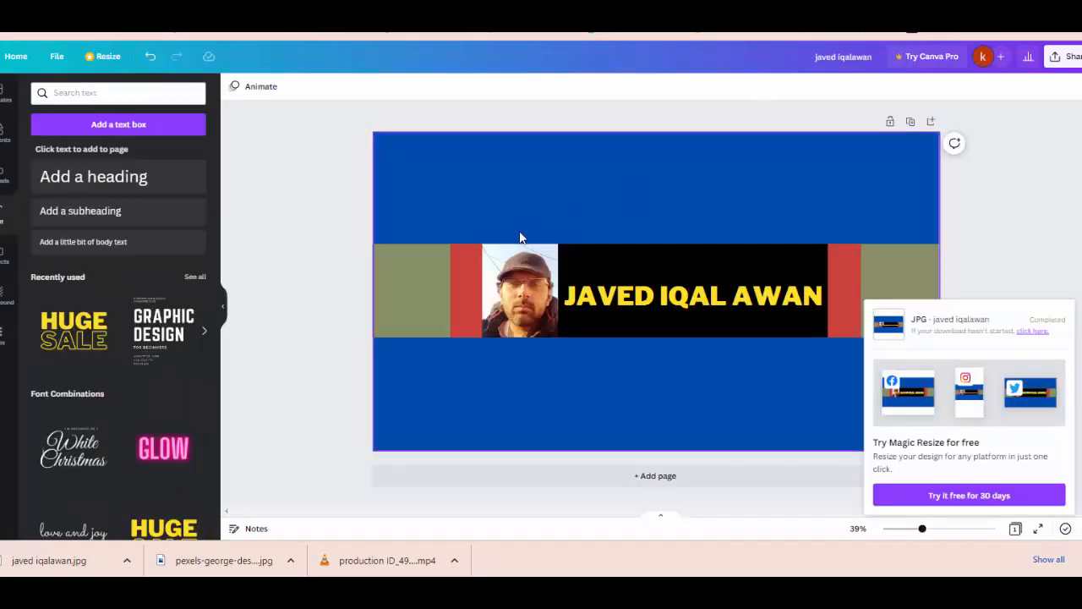
Step: Narrow the centre-band photo slightly from its left edge, then cancel the banner crop preview
click(462, 292)
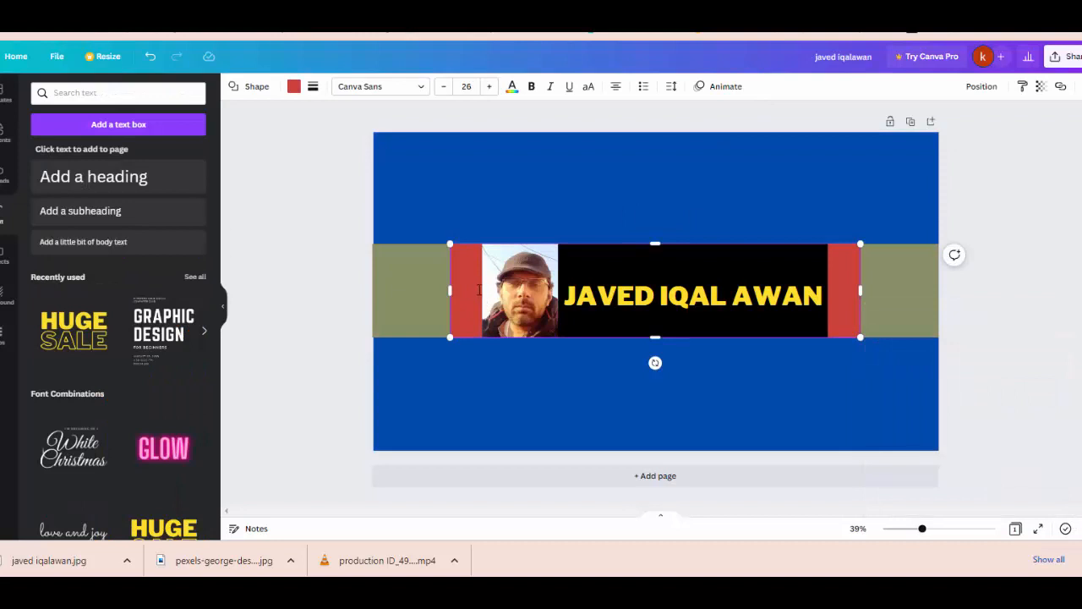
click(563, 376)
click(528, 299)
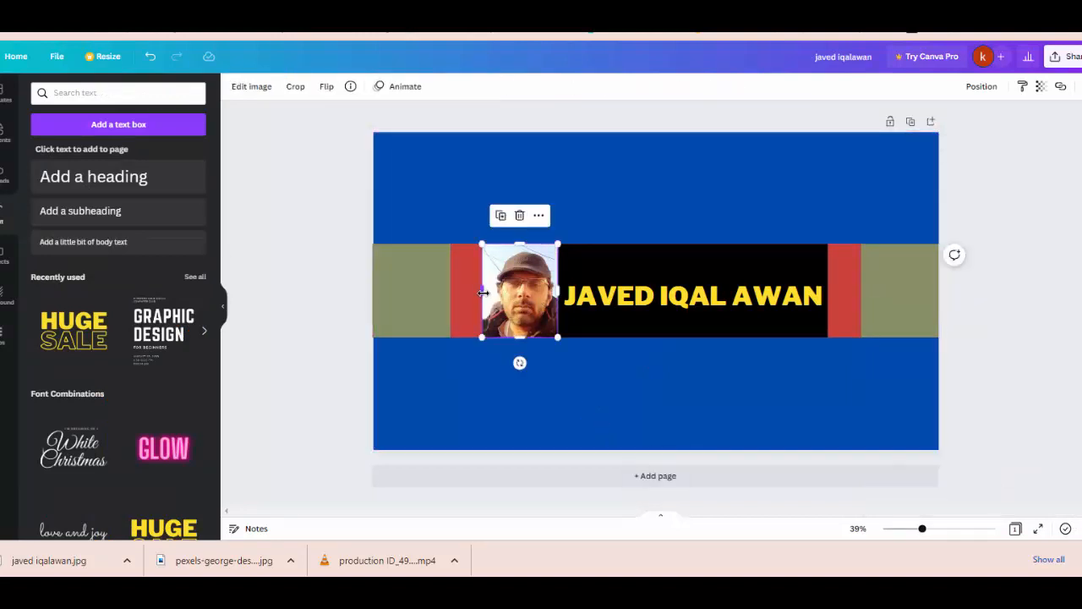
drag(483, 293, 489, 292)
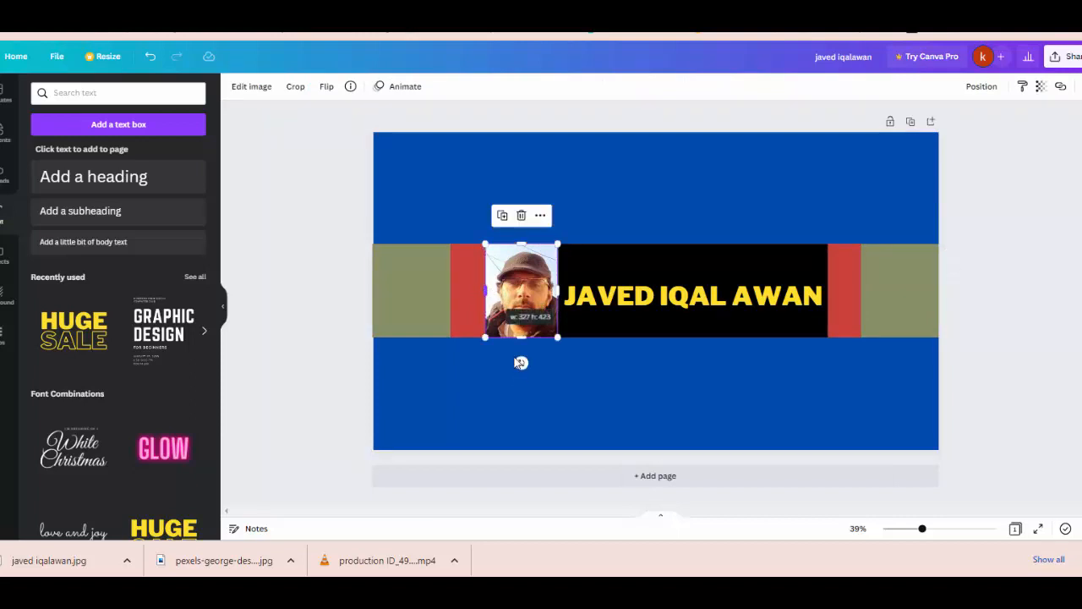
click(674, 408)
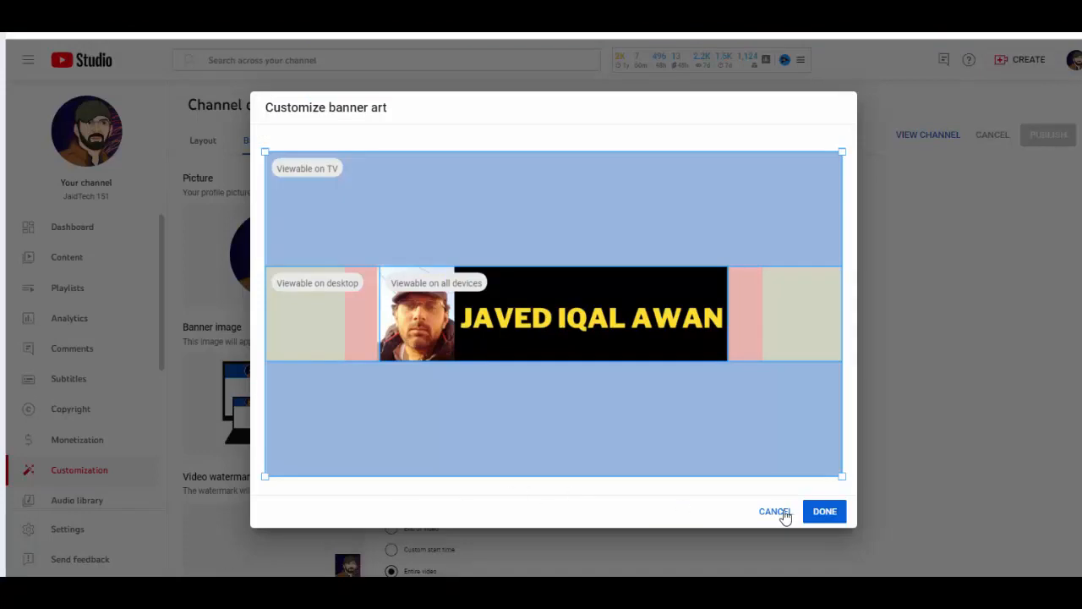
click(783, 513)
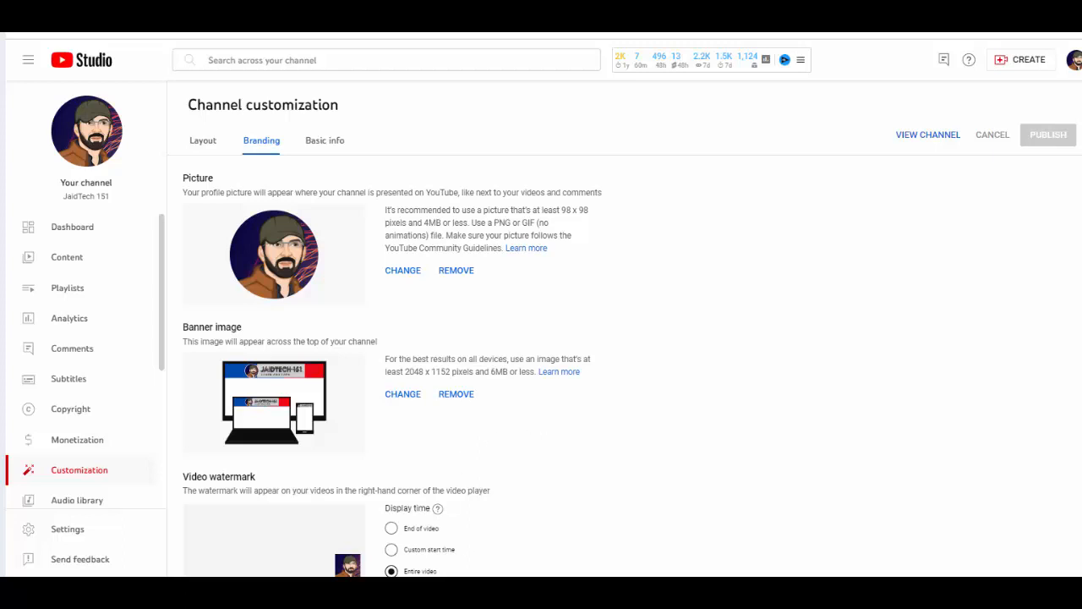
Step: Cancel the Customize banner art dialog
mouse_move(406, 592)
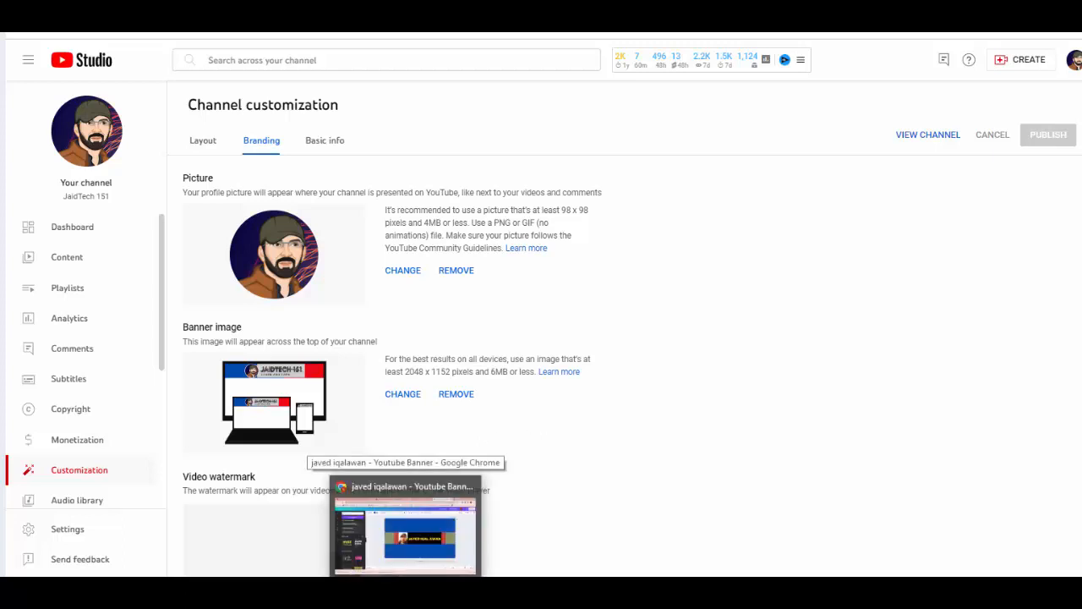